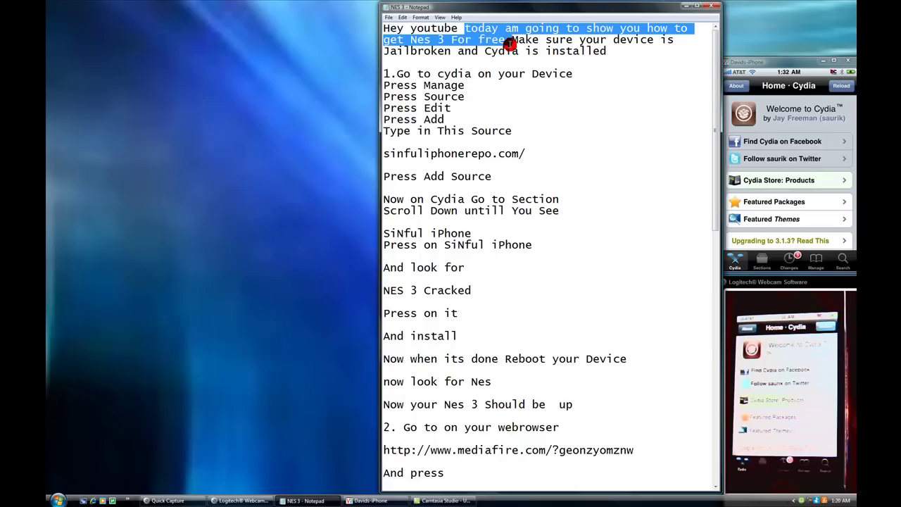
Step: Highlight the end of the introduction and the "1.Go to cydia on your Device" line in the notes
drag(510, 44, 623, 55)
click(625, 54)
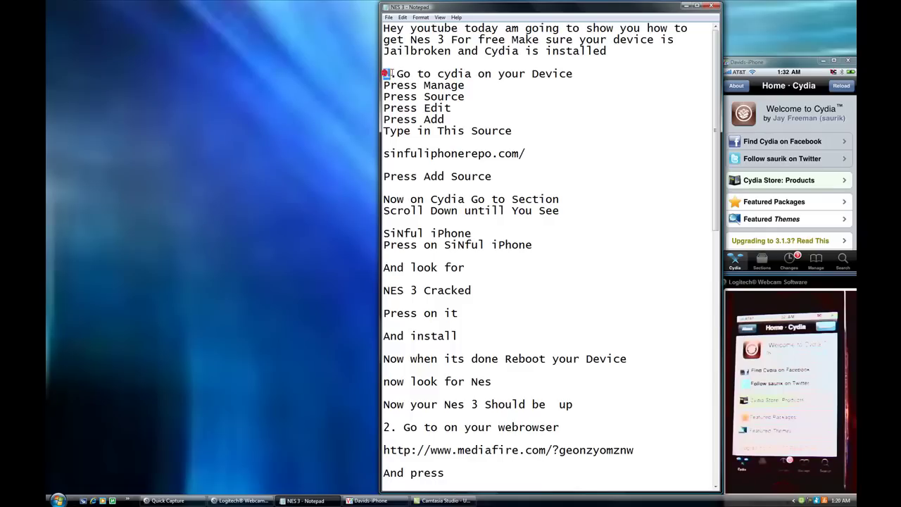
drag(386, 73, 593, 76)
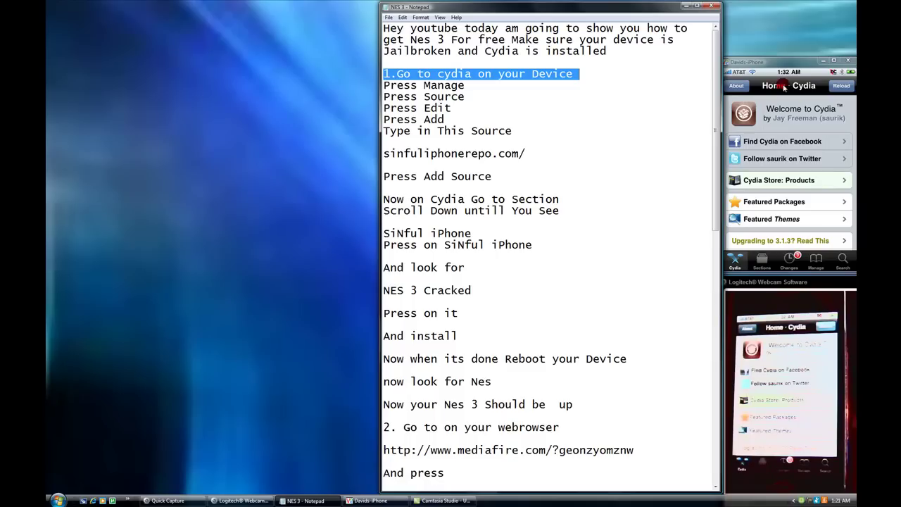
click(555, 131)
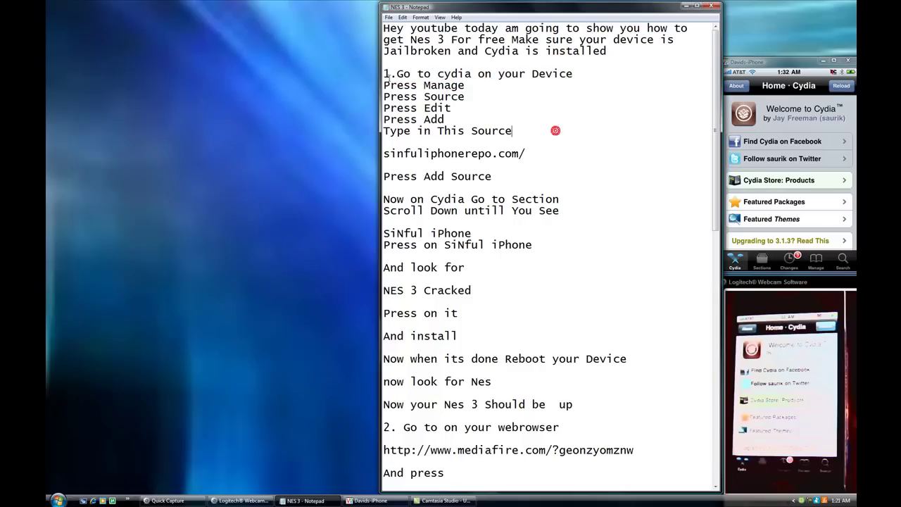
Step: Follow the highlighted Manage and Source instructions in the notes to open Cydia's Manage page and its Sources list
drag(383, 85, 462, 84)
click(488, 90)
click(817, 259)
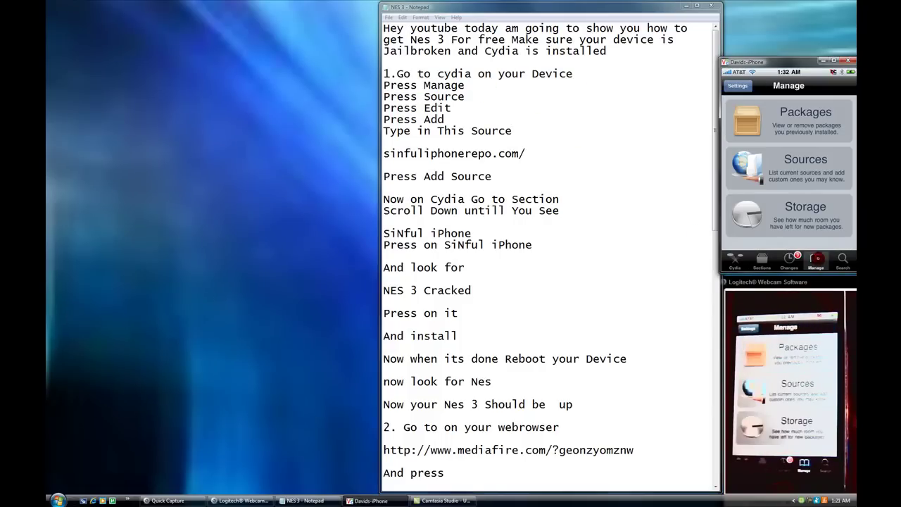
click(385, 97)
drag(385, 96, 465, 97)
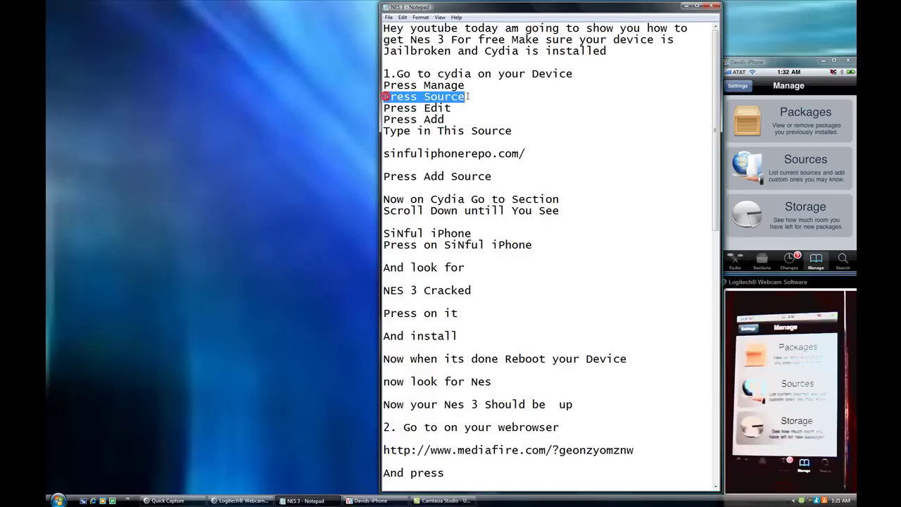
click(496, 103)
click(828, 162)
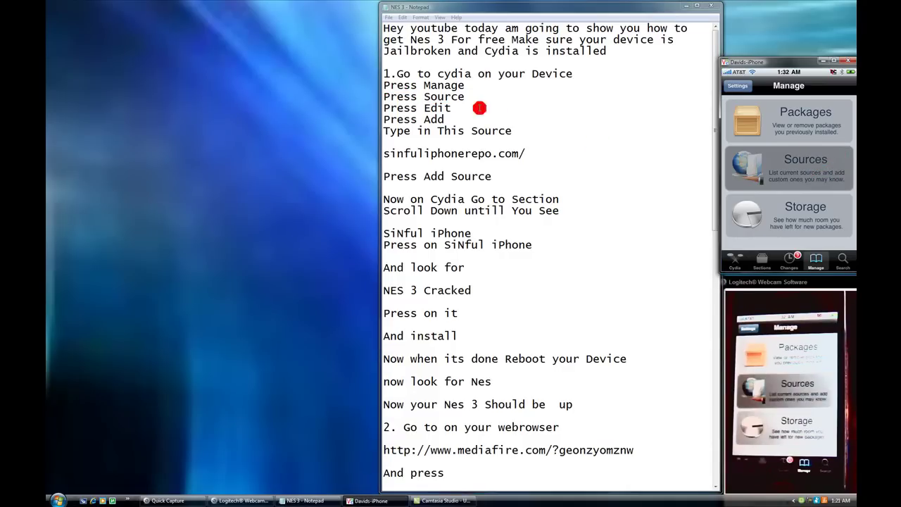
Step: Put Cydia's sources list into editing mode and start adding a new source, highlighting the matching instructions in the notes
drag(384, 107, 450, 108)
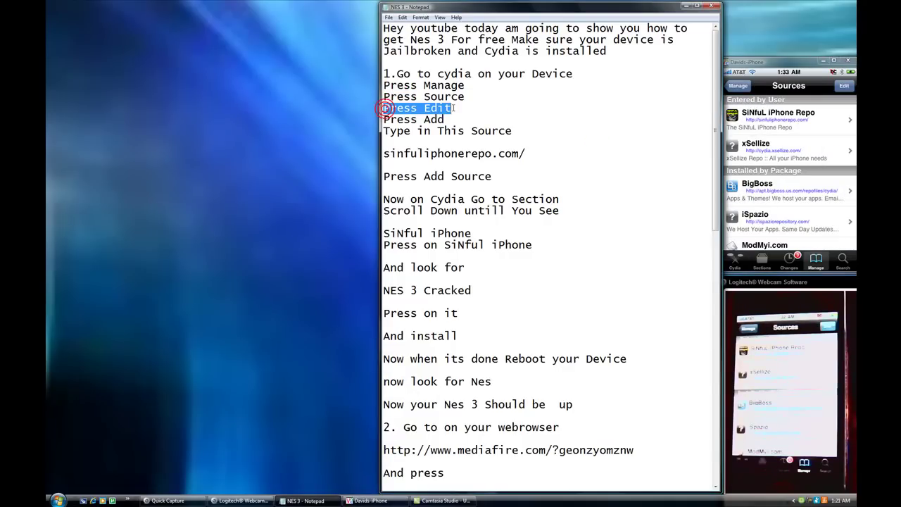
click(454, 108)
click(844, 85)
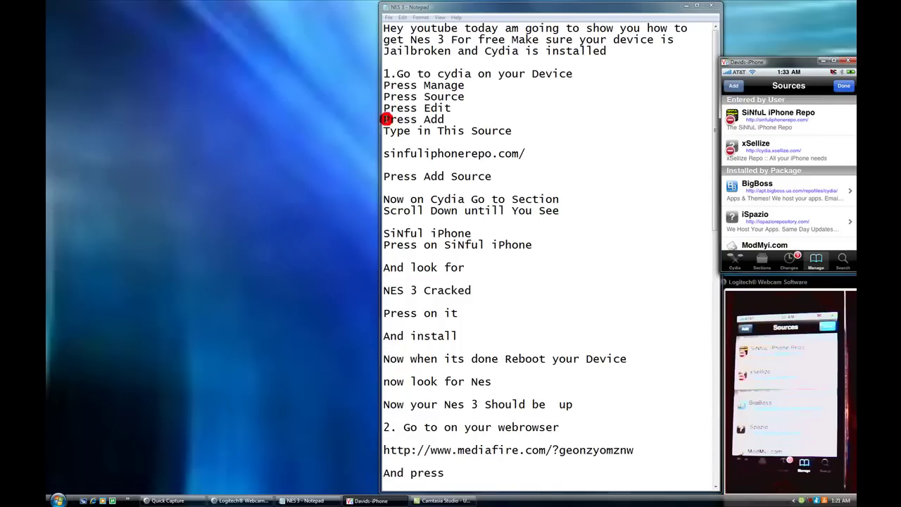
drag(385, 119, 450, 119)
click(734, 86)
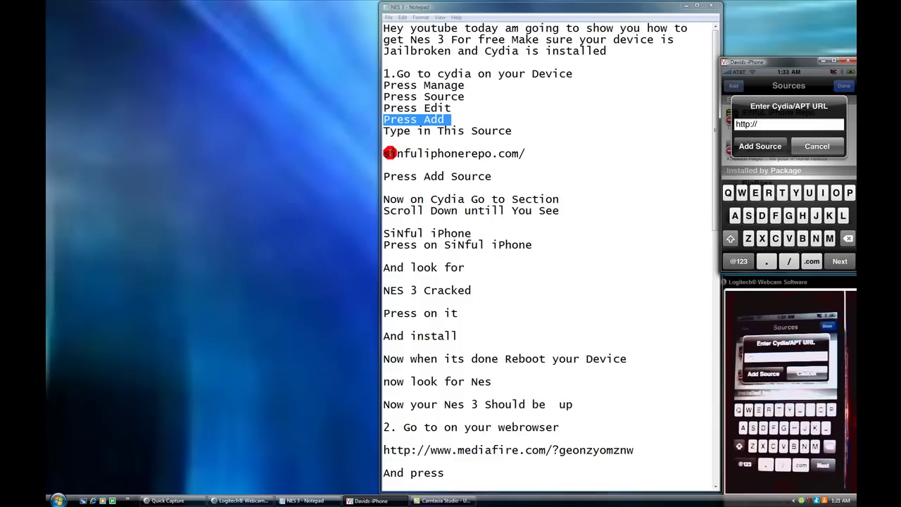
Step: Highlight the source address sinfuliphonerepo.com/ and the "Press Add Source" line in the notes, and cancel Cydia's source URL prompt
click(382, 131)
drag(382, 131, 513, 131)
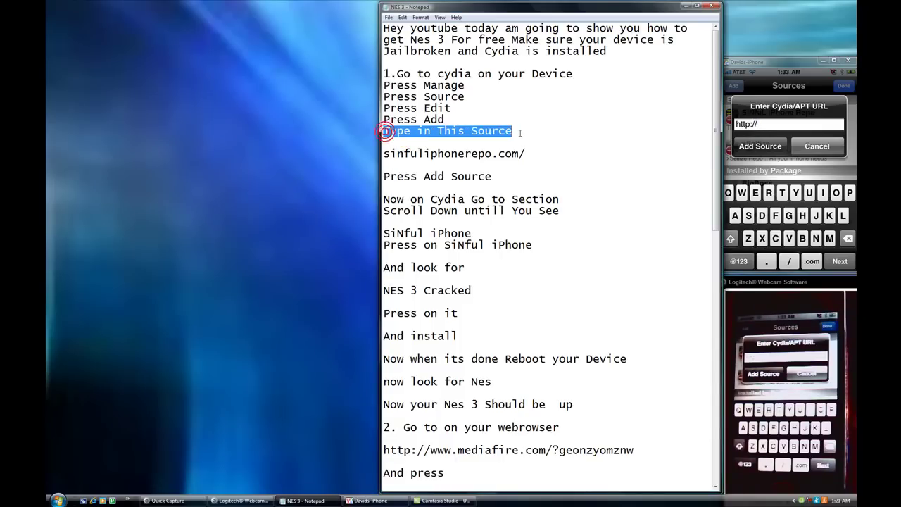
click(522, 132)
drag(383, 153, 541, 157)
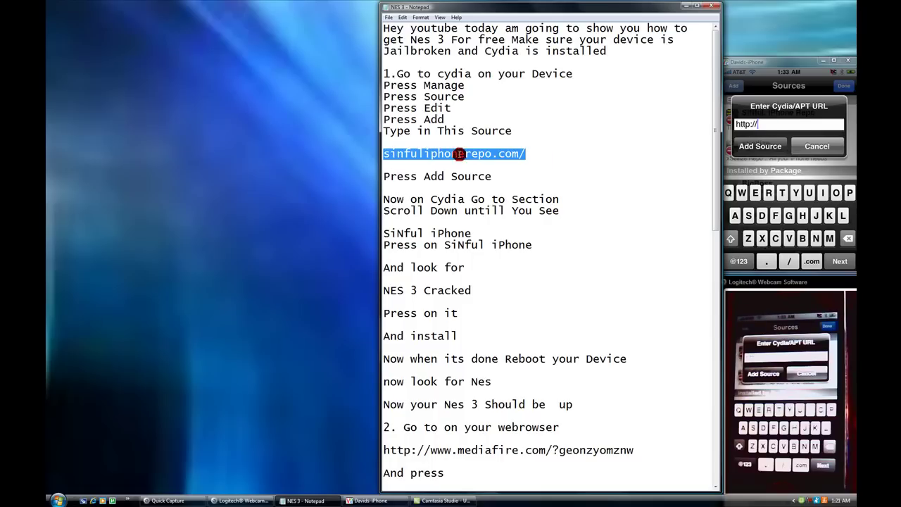
click(765, 125)
drag(386, 175, 492, 176)
click(533, 178)
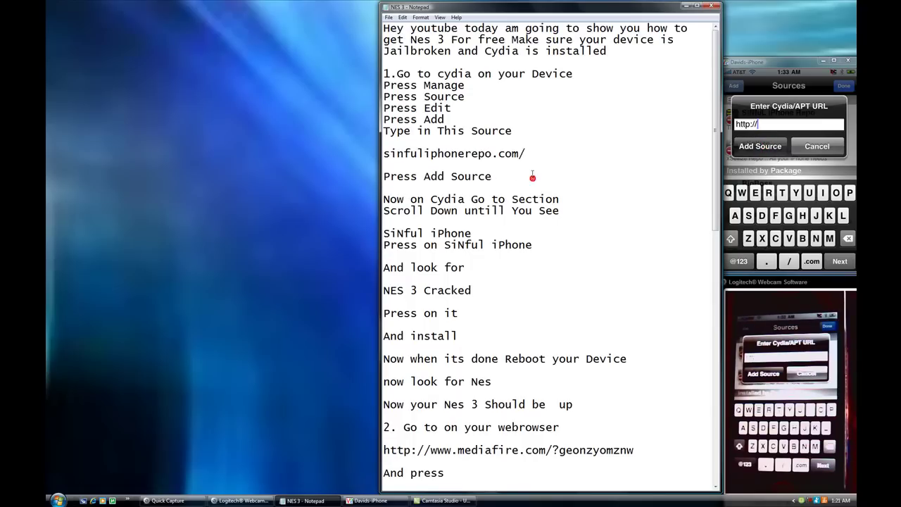
click(809, 147)
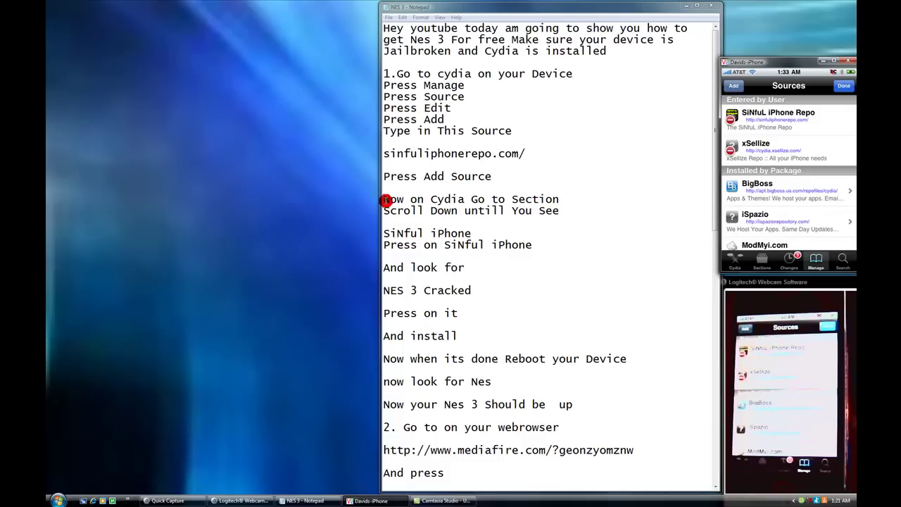
Step: Open Cydia's Sections list and highlight the notes lines about finding SiNful iPhone
drag(386, 200, 572, 201)
click(612, 198)
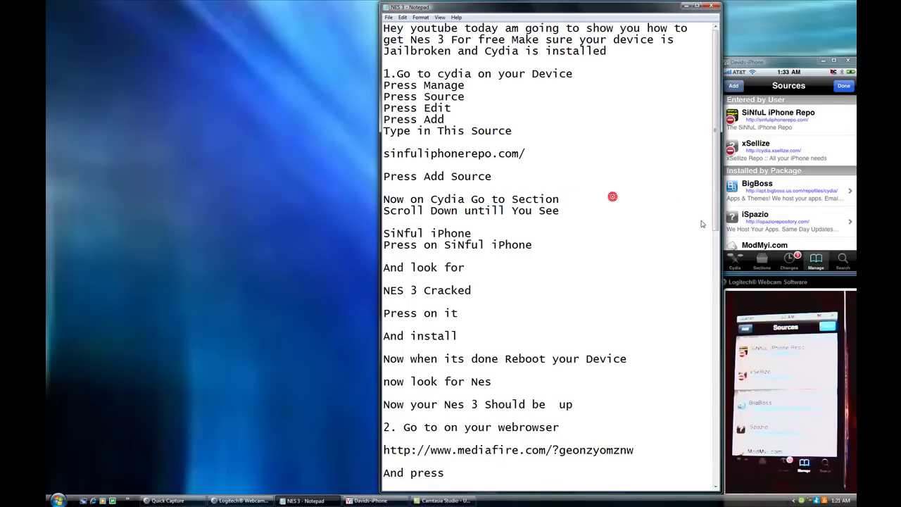
click(765, 264)
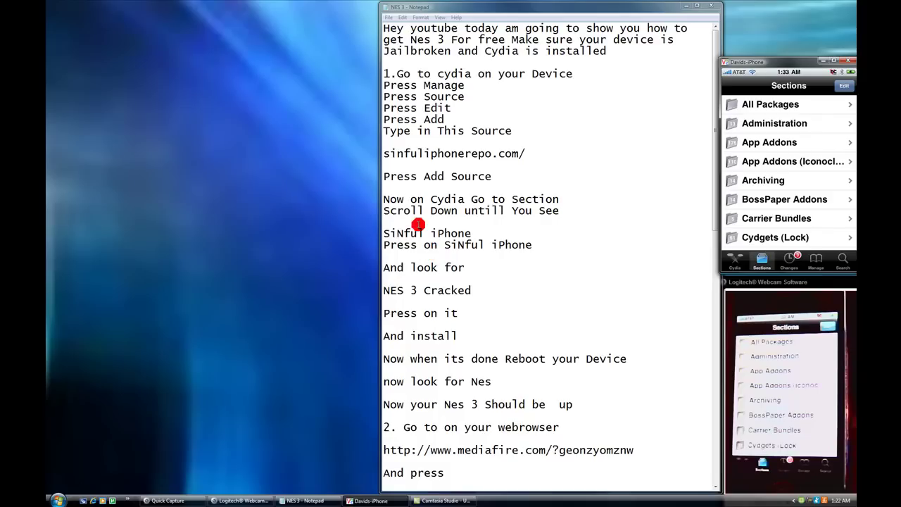
drag(386, 211, 569, 211)
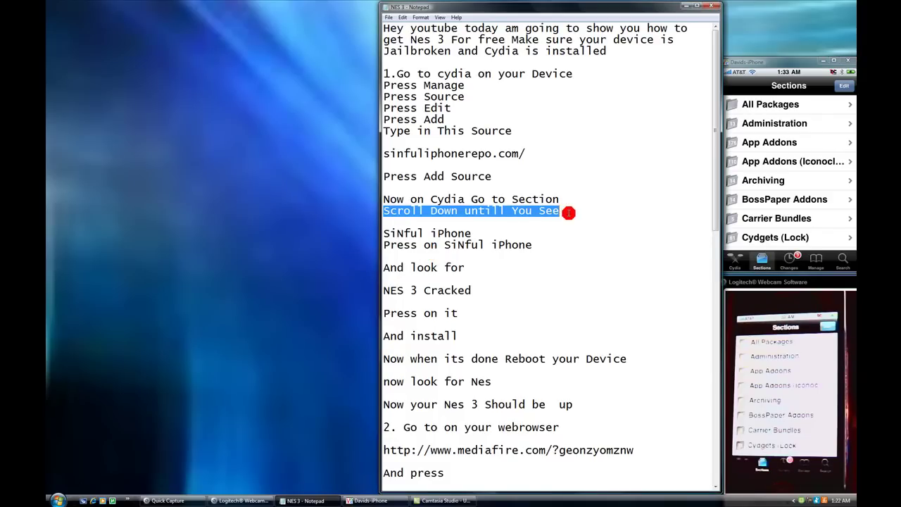
click(568, 211)
drag(384, 234, 474, 235)
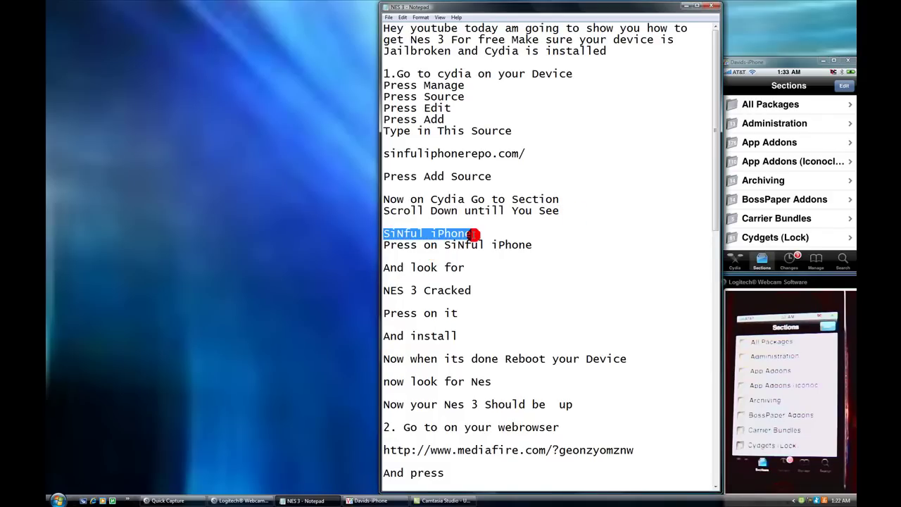
click(475, 234)
Step: Find the SiNfuL iPhone section in Cydia and open it, highlighting the matching instruction in the notes
click(787, 218)
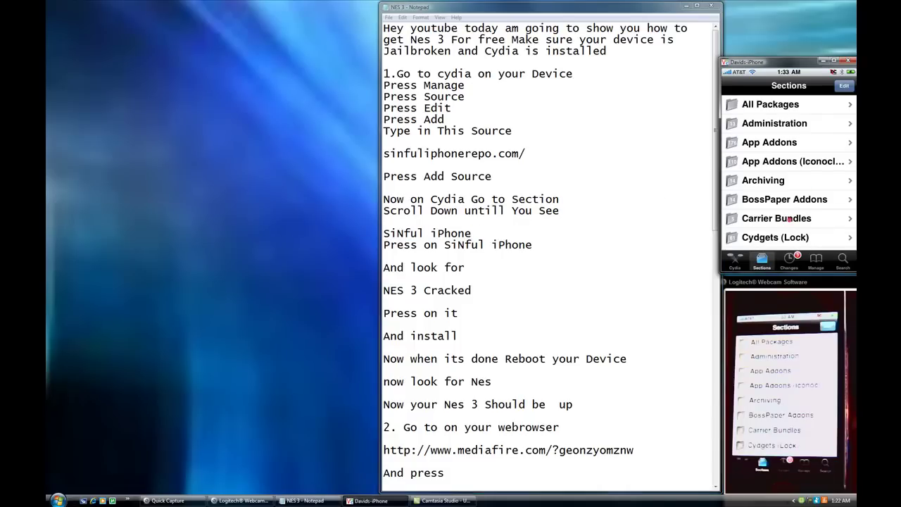
drag(790, 219, 793, 105)
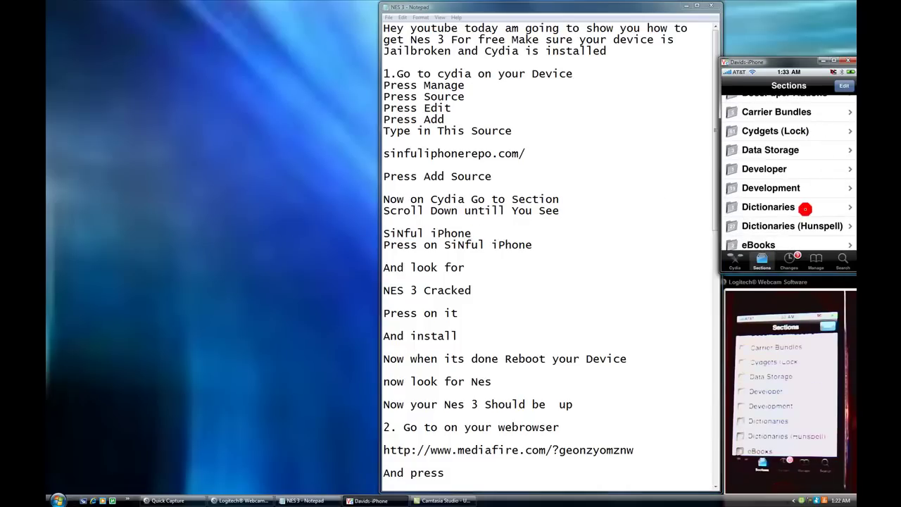
drag(805, 208, 796, 110)
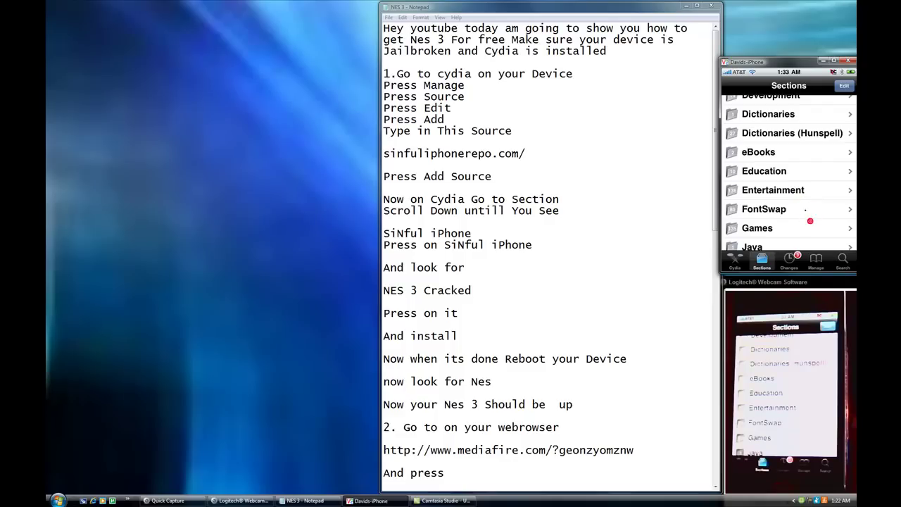
drag(812, 218, 806, 116)
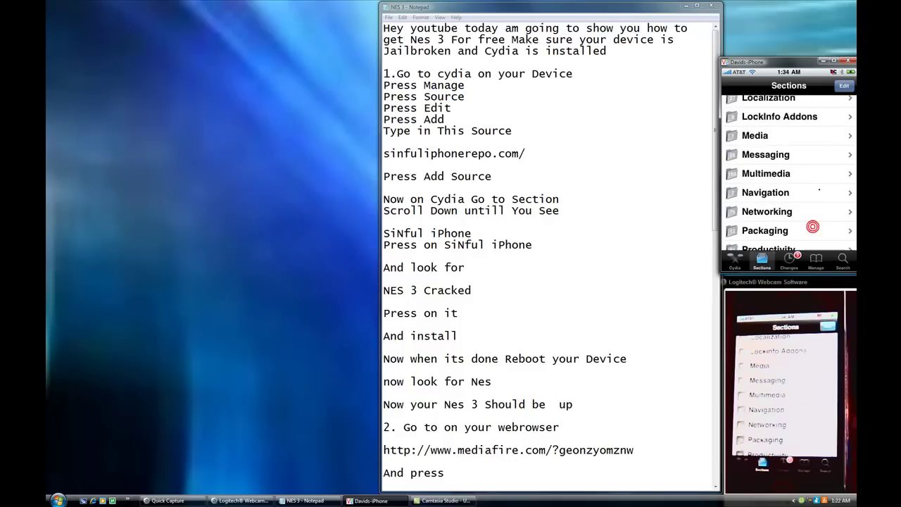
drag(819, 230, 806, 195)
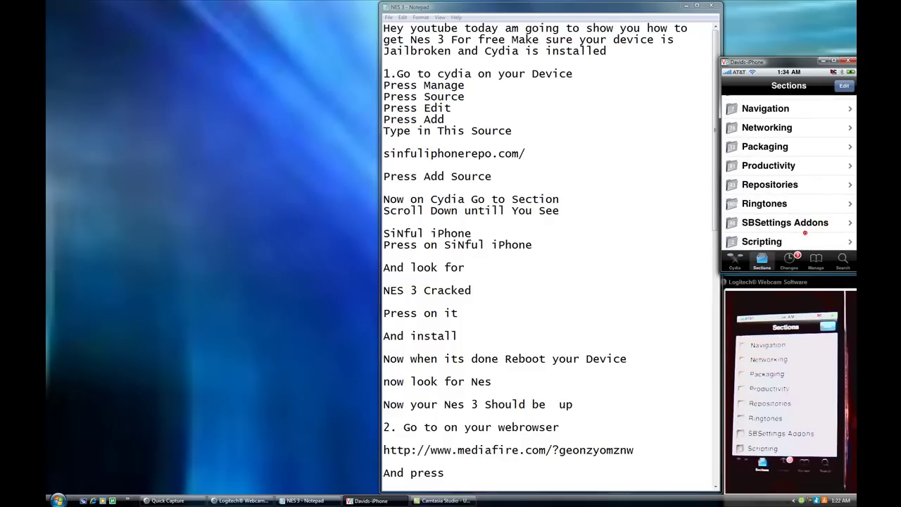
drag(805, 233, 796, 192)
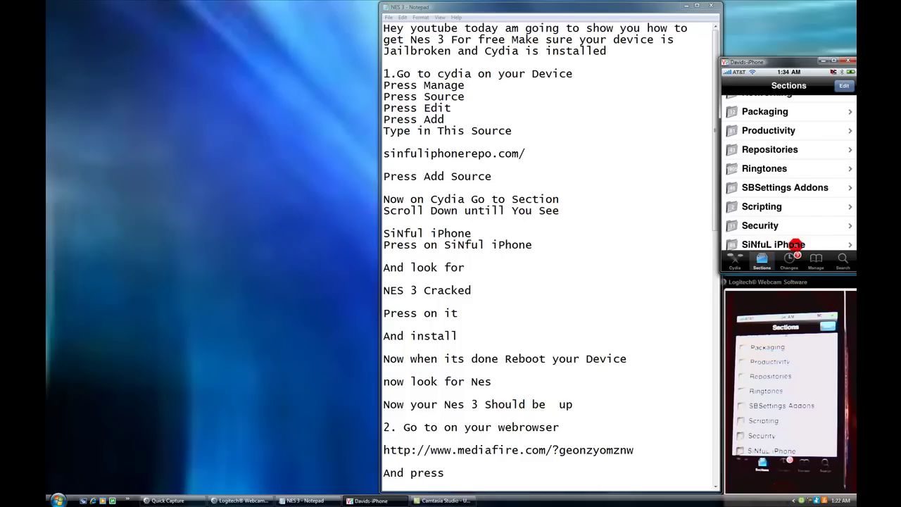
drag(445, 244, 539, 243)
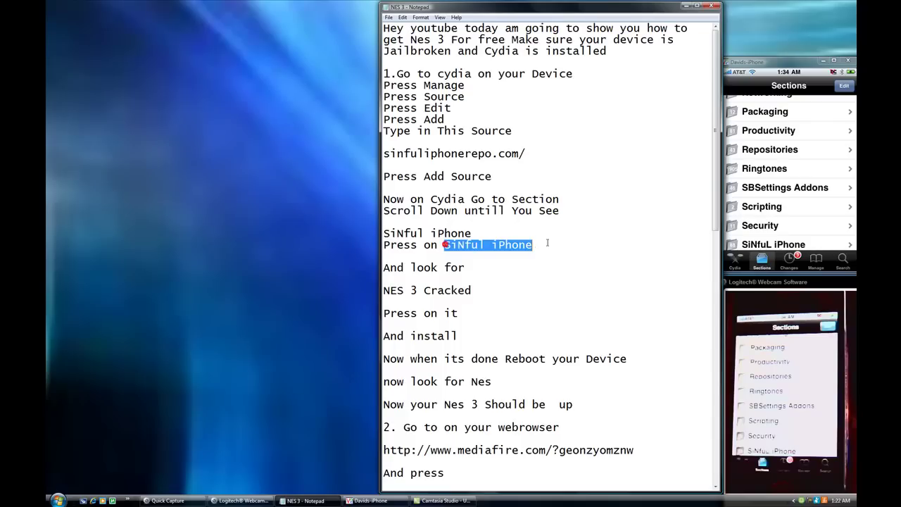
click(563, 244)
drag(385, 245, 533, 244)
click(563, 248)
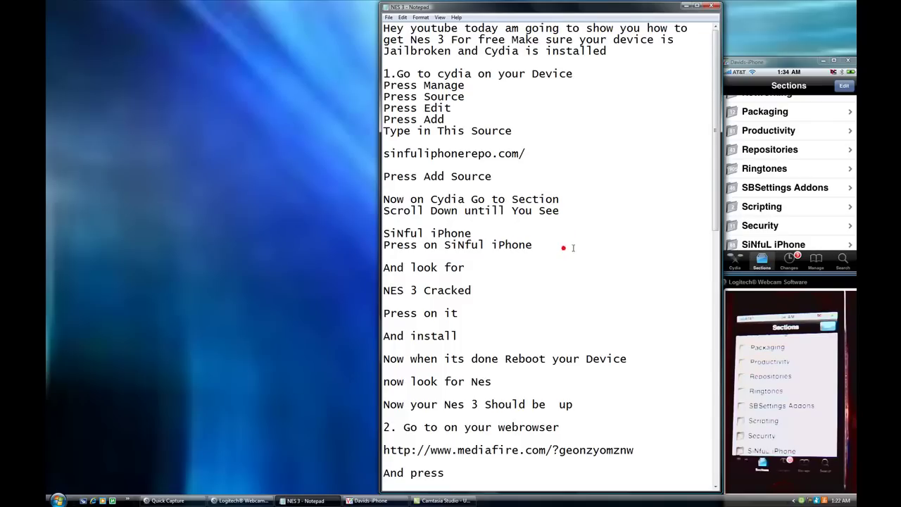
click(746, 245)
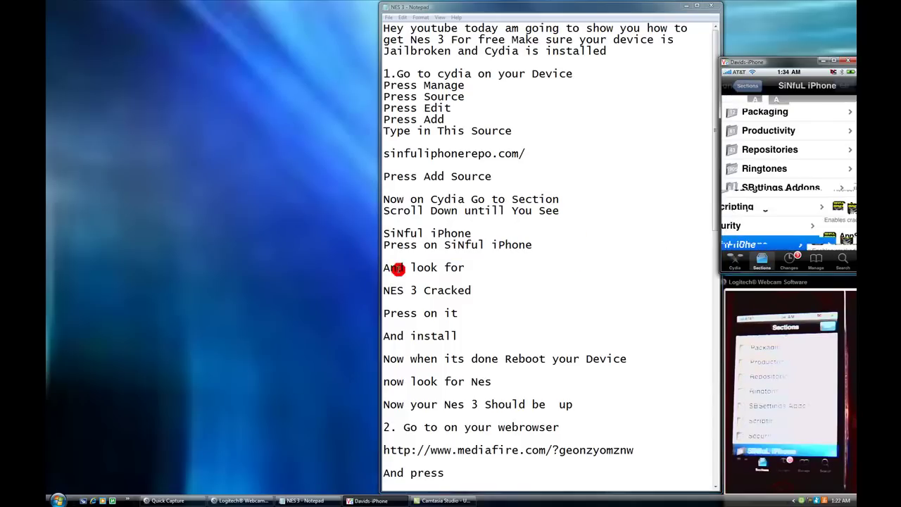
Step: Highlight "And look for" and "NES 3 Cracked" in the notes, and locate that package in the SiNfuL iPhone section
drag(383, 268, 465, 268)
click(475, 266)
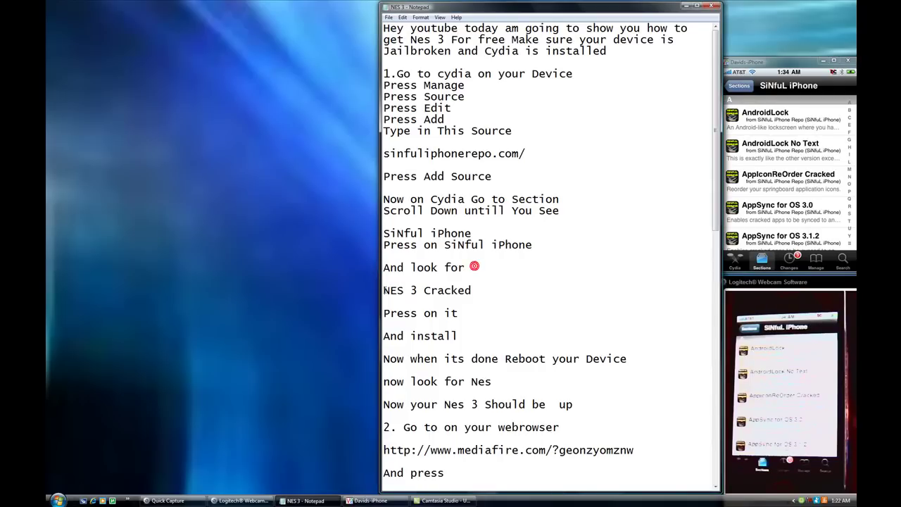
click(386, 290)
drag(386, 290, 477, 290)
click(477, 291)
click(813, 212)
scroll(820, 219, down, 3)
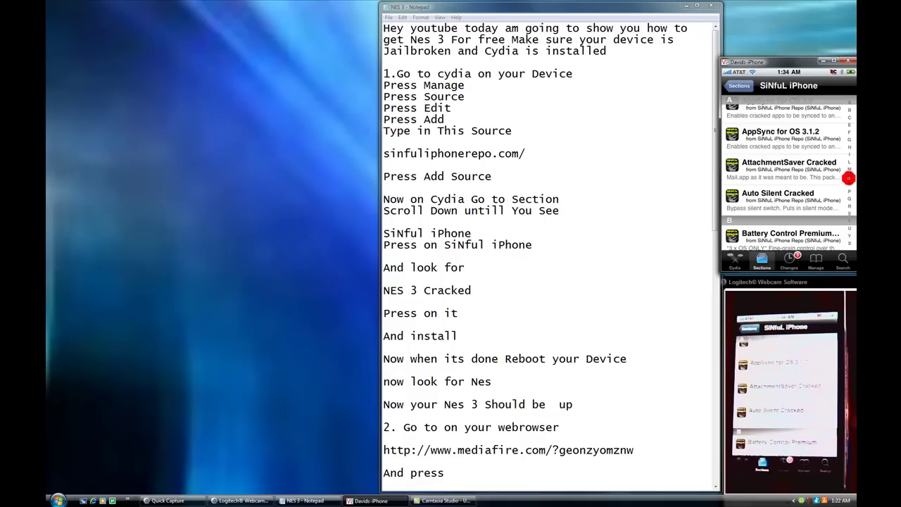
click(848, 178)
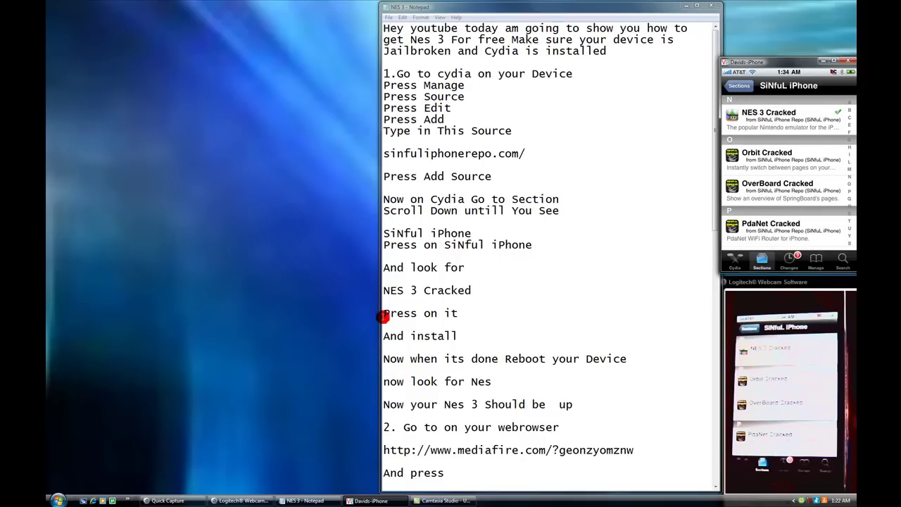
Step: Highlight "Press on it" and "And install" in the notes, and open the details of the NES 3 Cracked package
click(384, 314)
key(shift+End)
click(384, 336)
key(shift+End)
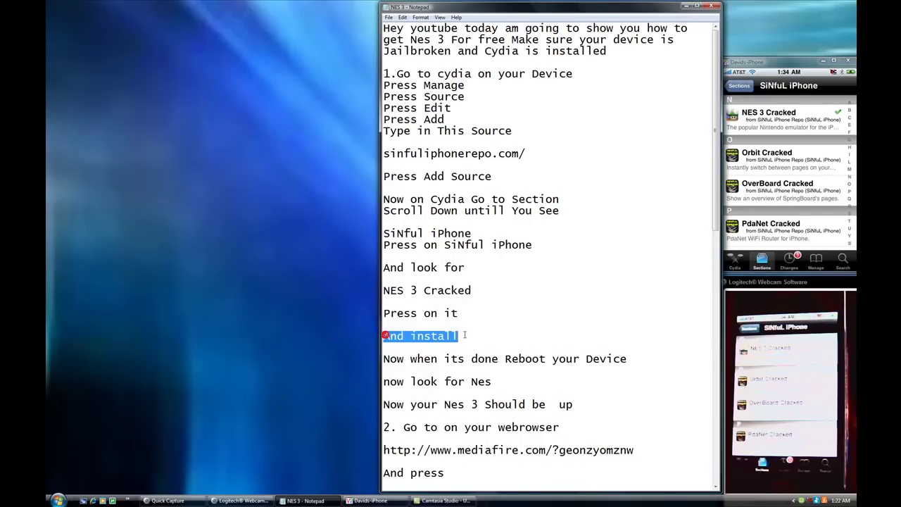
click(794, 116)
click(792, 119)
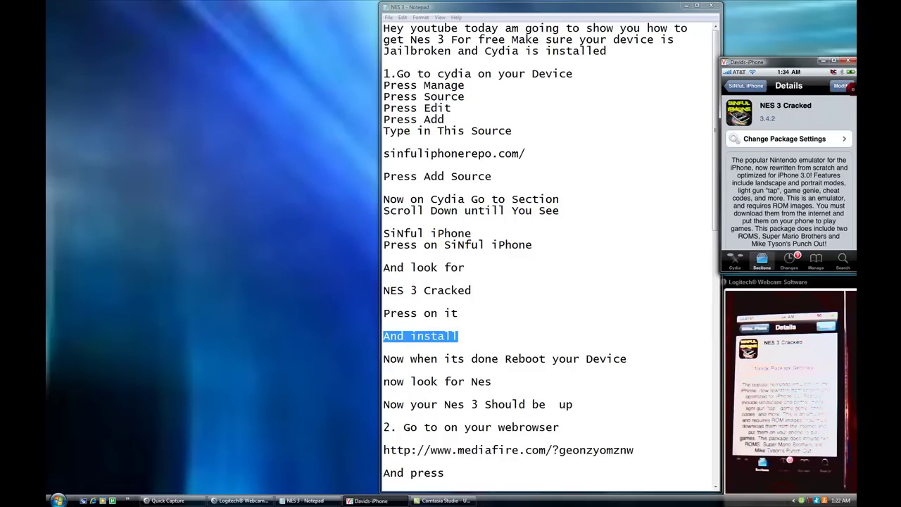
Step: Highlight the notes lines about rebooting the device and looking for Nes
drag(388, 361, 654, 361)
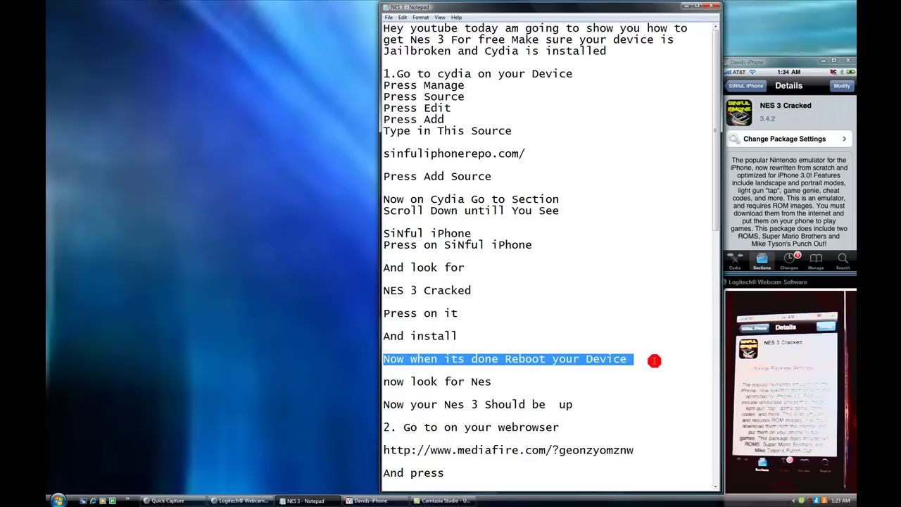
click(655, 360)
click(610, 366)
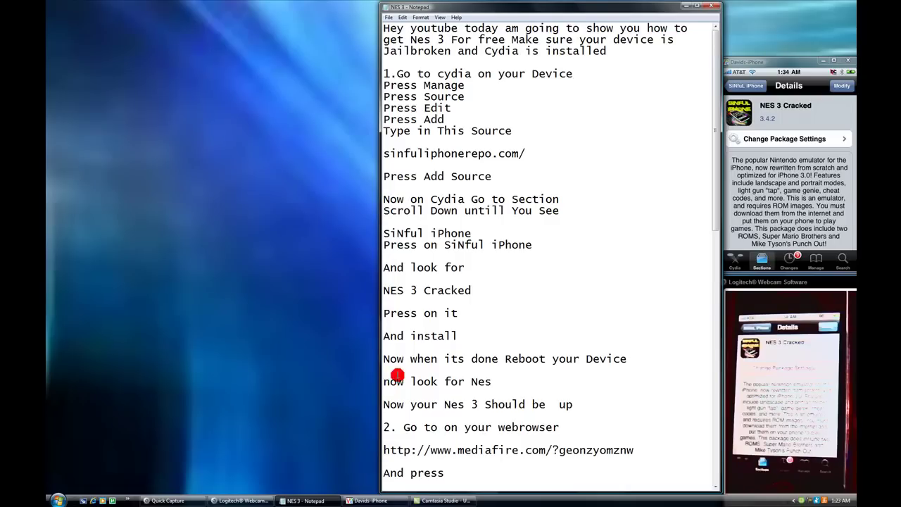
drag(385, 381, 521, 382)
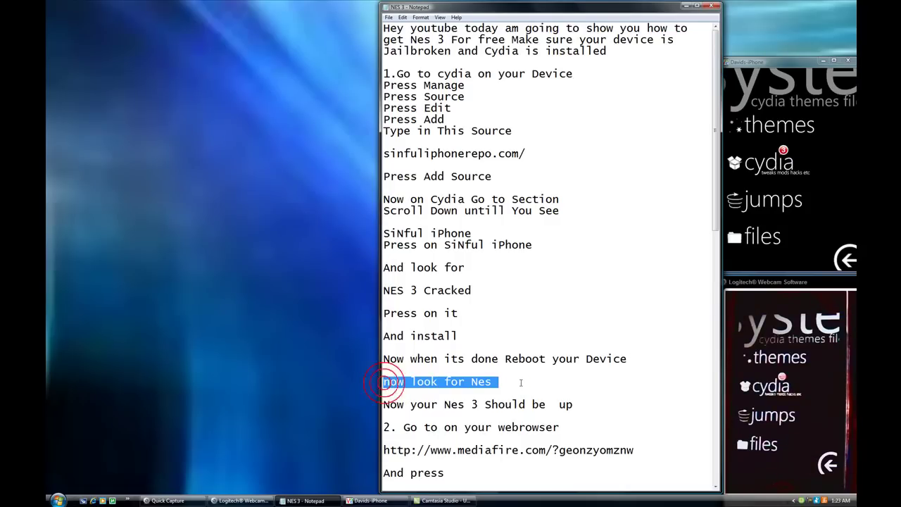
click(521, 382)
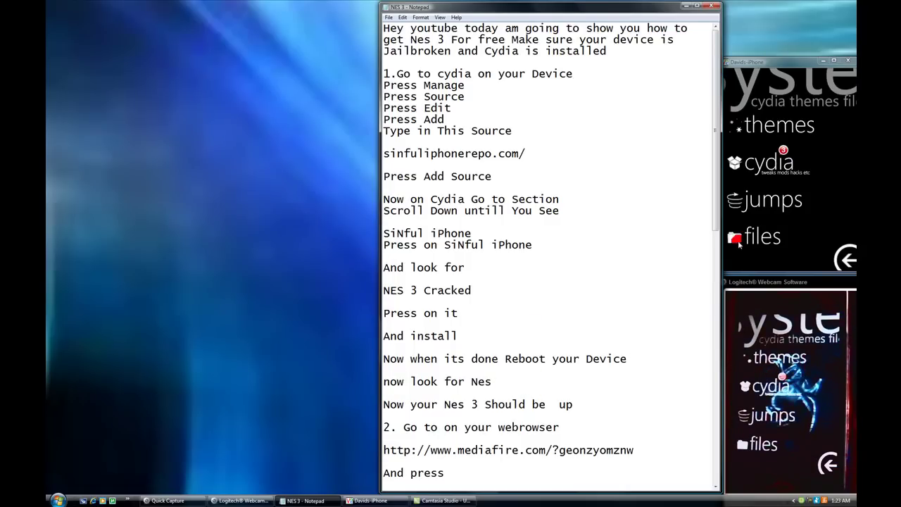
Step: Bring up the phone's game favorites page and highlight step 2, "Go to on your webrowser", in the notes
click(777, 184)
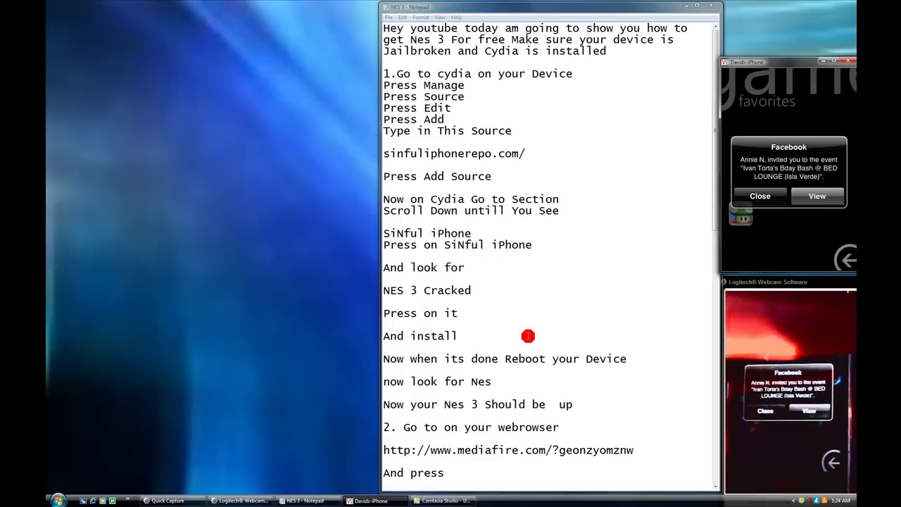
click(507, 327)
scroll(507, 338, down, 1)
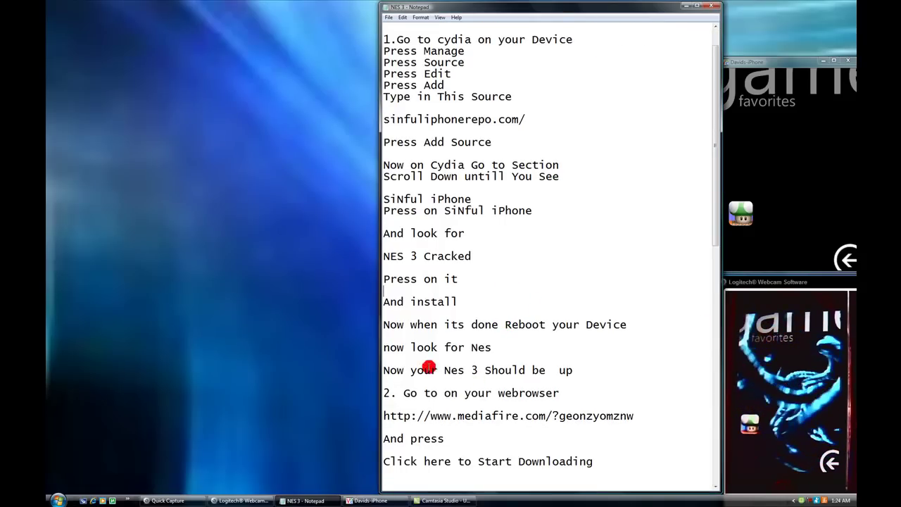
click(403, 393)
key(shift+End)
click(567, 393)
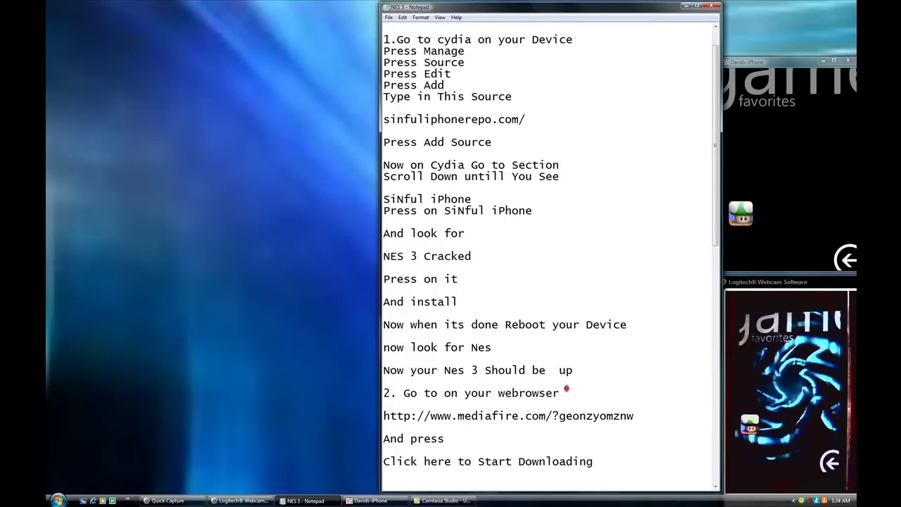
click(383, 416)
drag(383, 415, 619, 416)
right_click(620, 416)
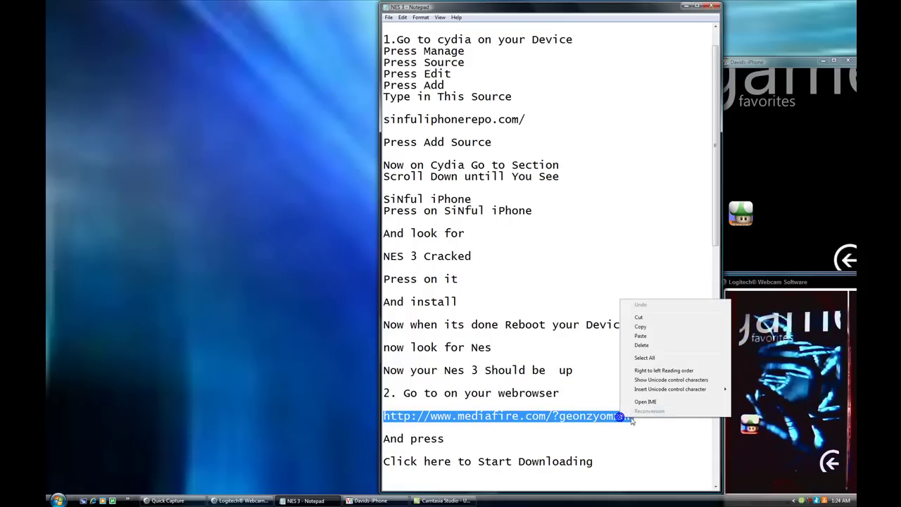
click(648, 327)
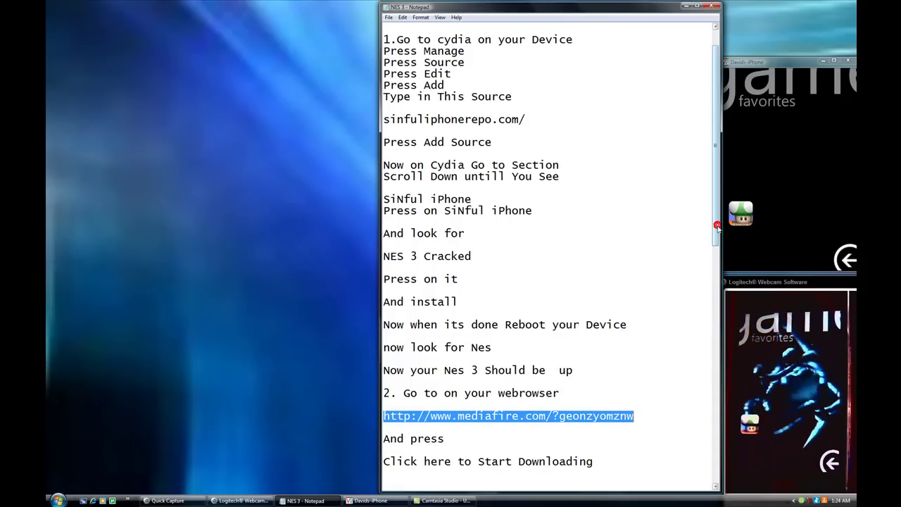
Step: Switch to Internet Explorer, place its window beside the notes, and load the copied MediaFire address
drag(715, 233, 666, 312)
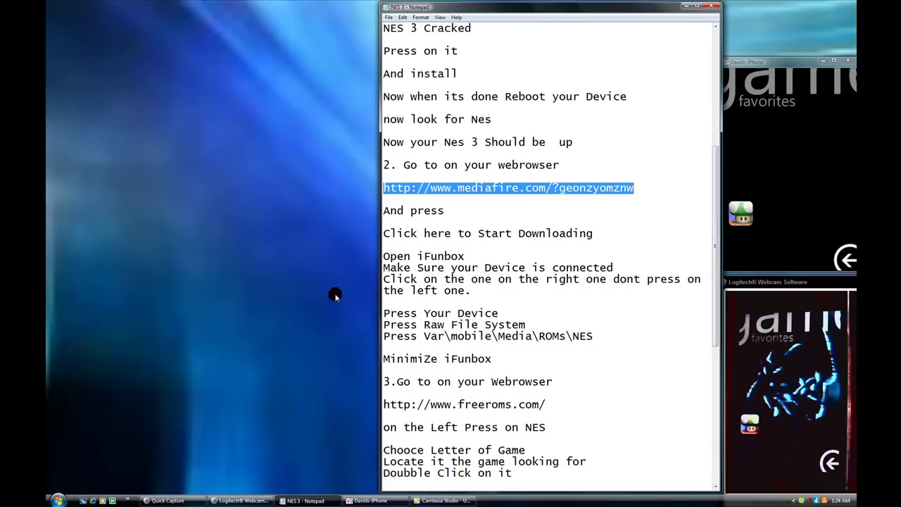
click(93, 500)
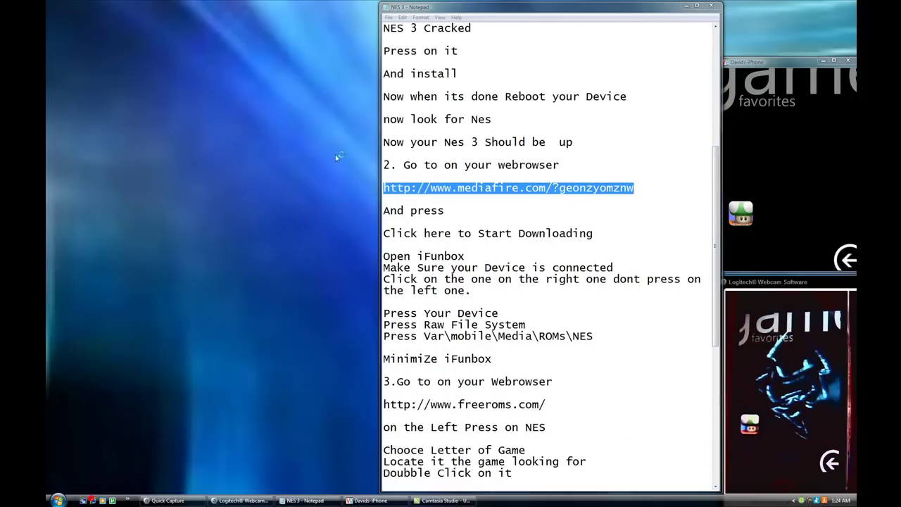
drag(437, 4, 195, 14)
click(199, 22)
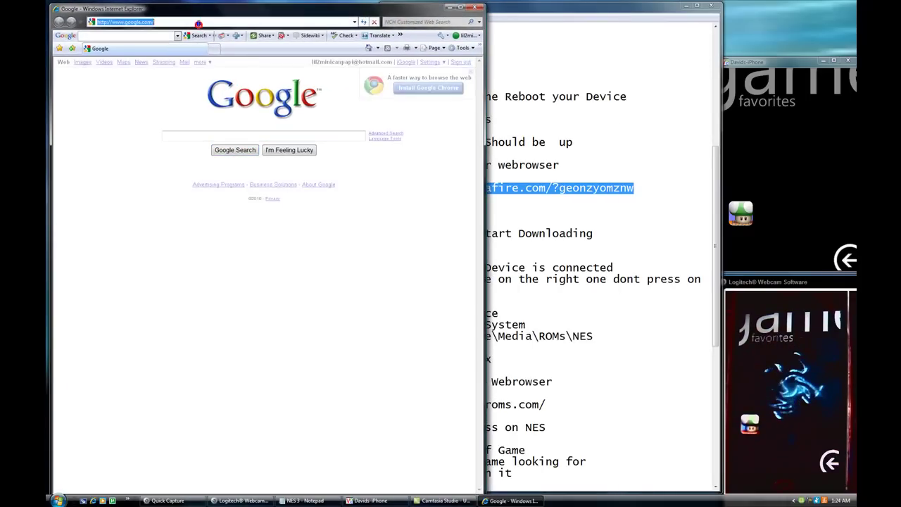
right_click(199, 23)
click(232, 62)
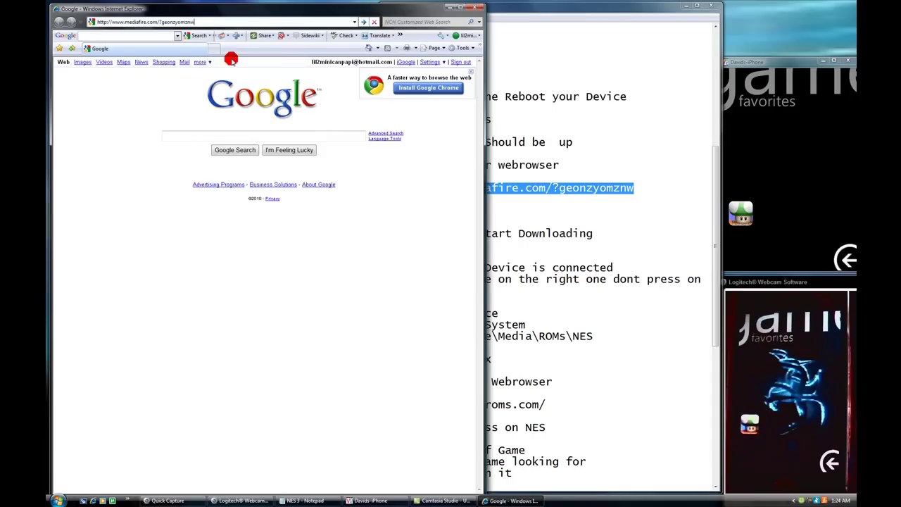
key(Return)
Step: Highlight "Click here to Start Downloading" in the notes and move the notes window aside to uncover the MediaFire page
click(533, 2)
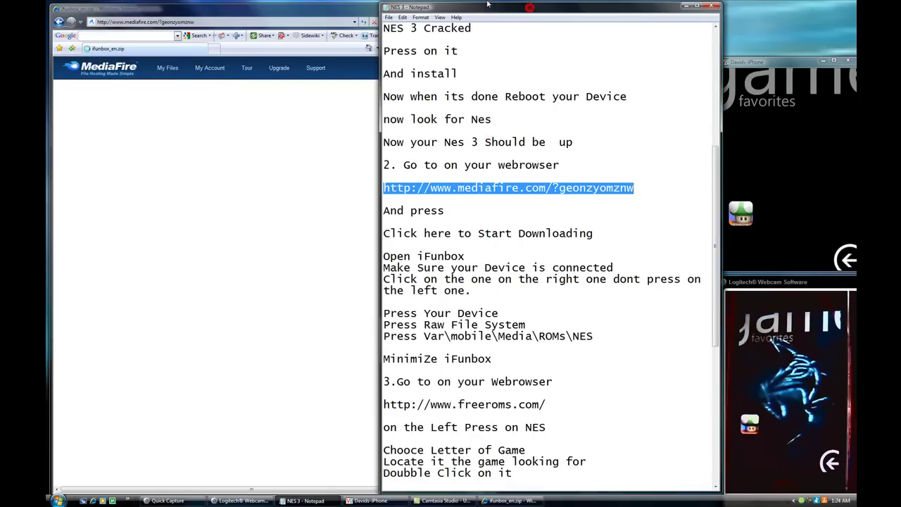
click(387, 210)
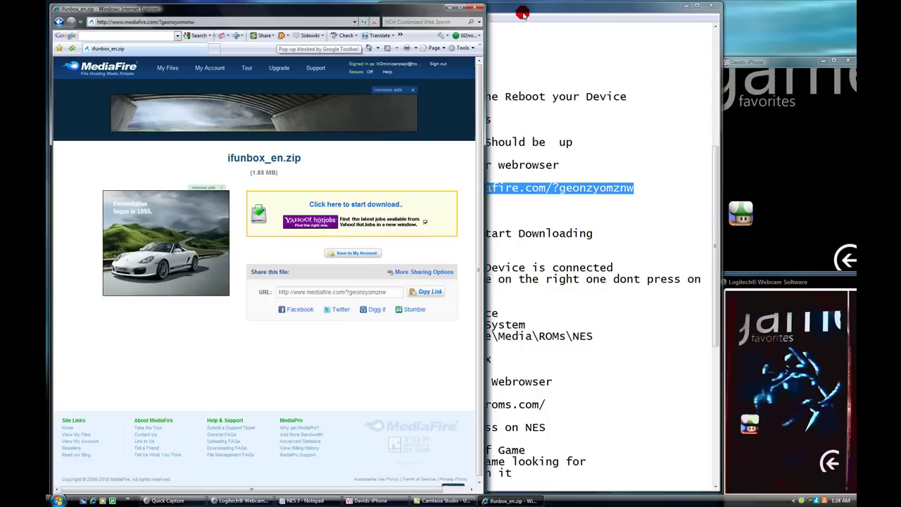
click(519, 8)
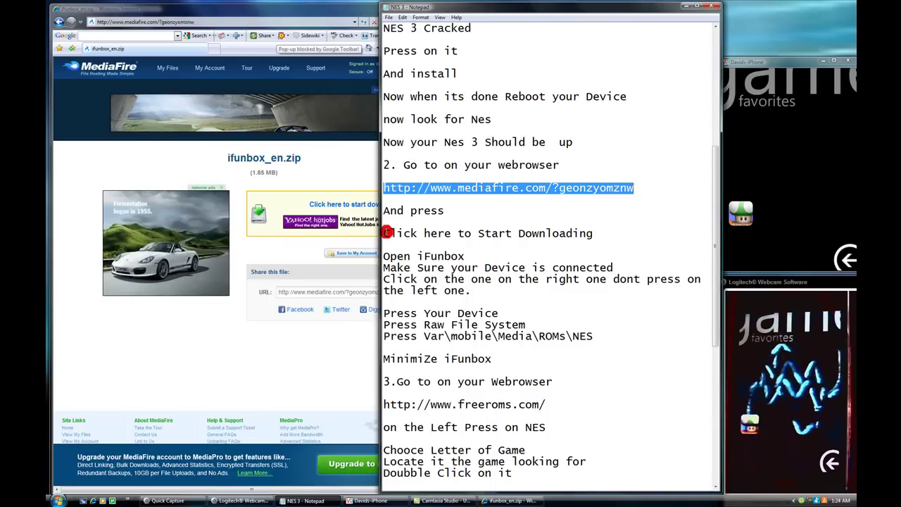
drag(387, 210, 613, 230)
click(458, 210)
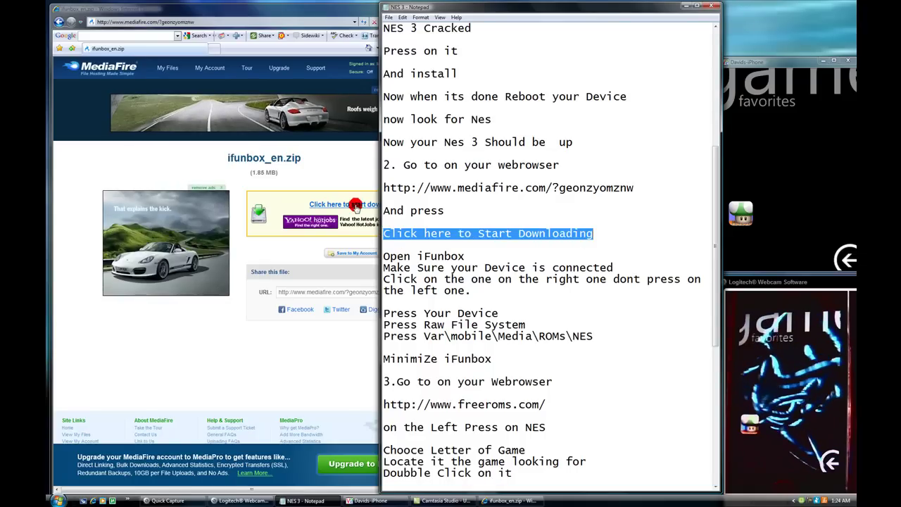
drag(409, 7, 498, 8)
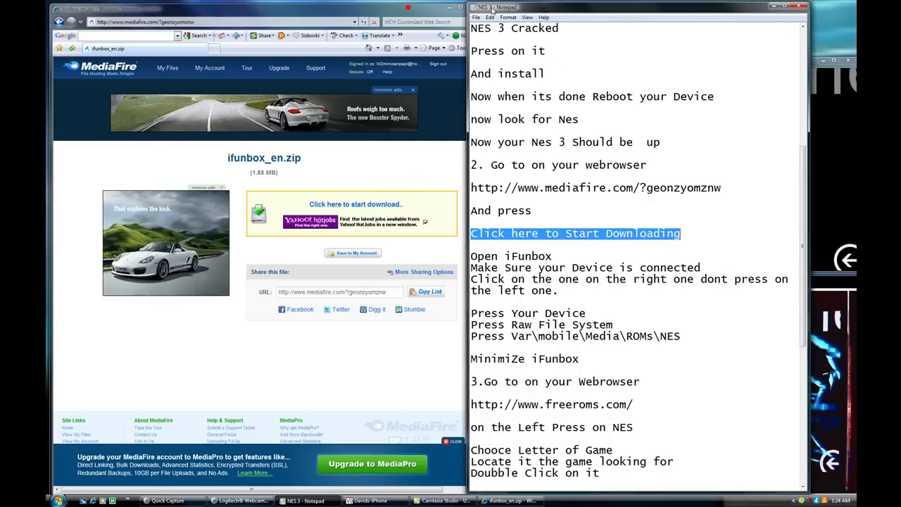
Step: Start the ifunbox_en.zip download, choose to save it to the Desktop, and cancel the save
click(358, 205)
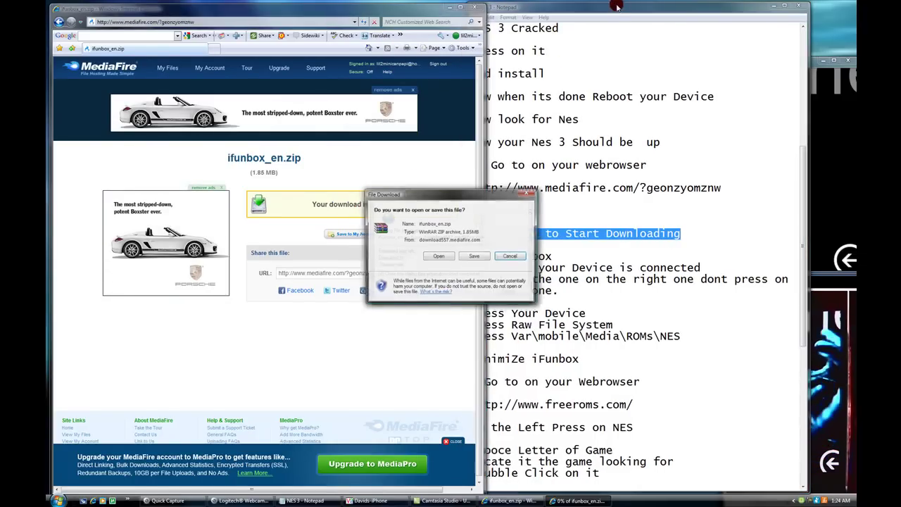
click(449, 255)
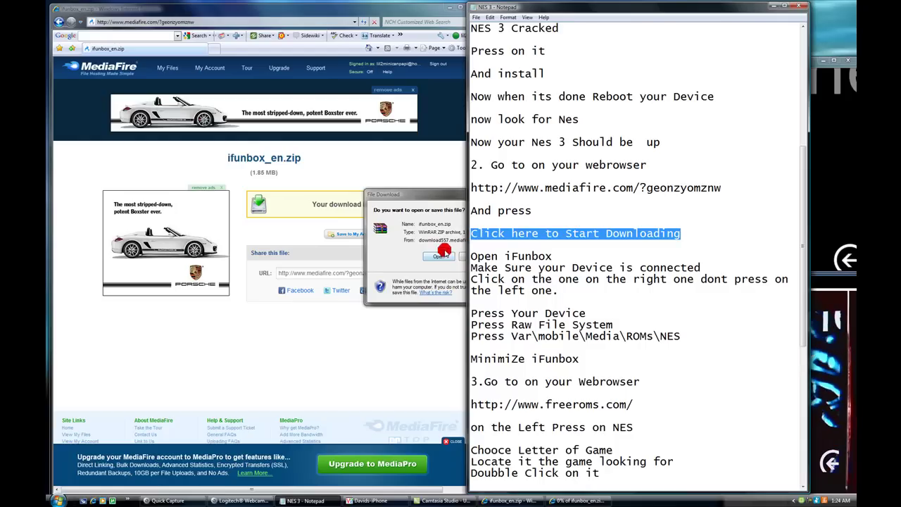
click(412, 196)
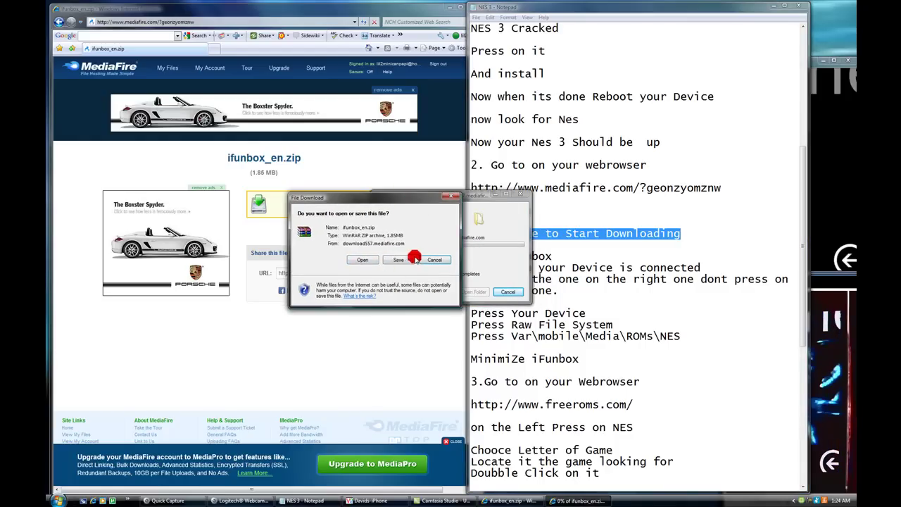
click(402, 260)
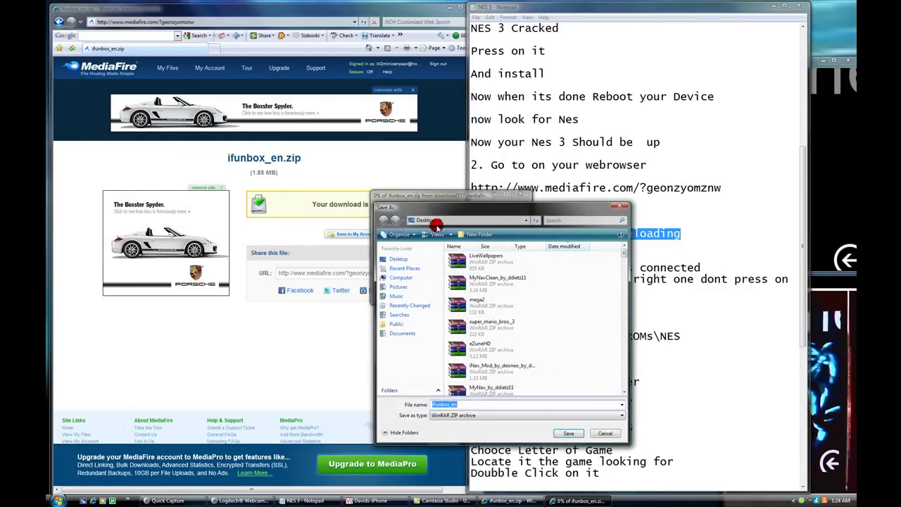
click(569, 433)
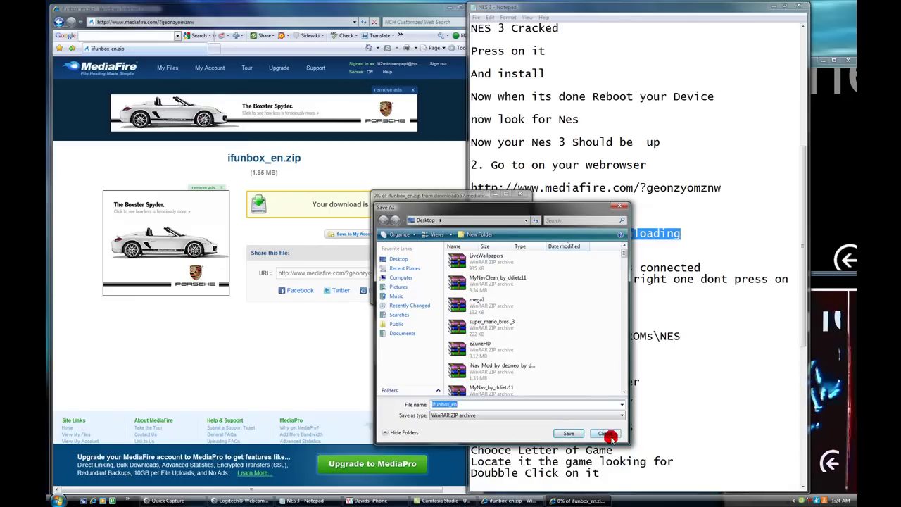
click(607, 434)
Step: Minimize the browser and the notes, and turn on the display of desktop icons
click(489, 258)
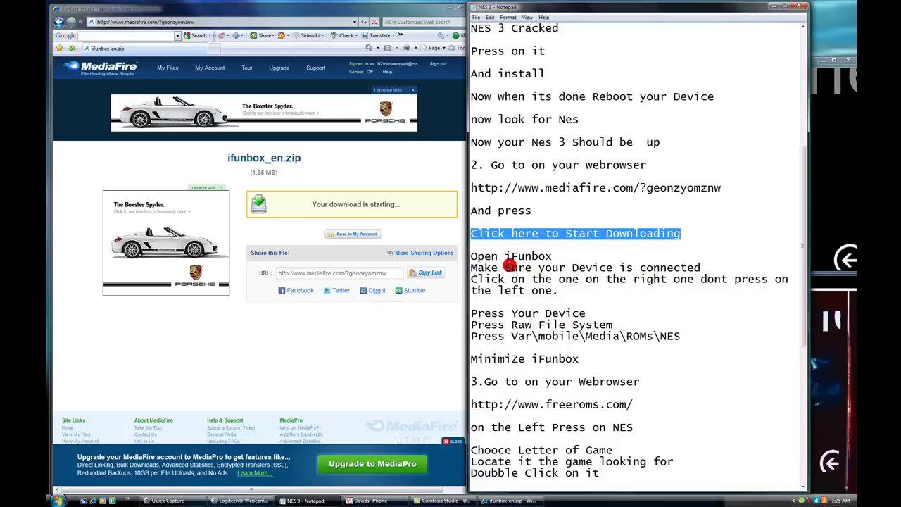
click(494, 256)
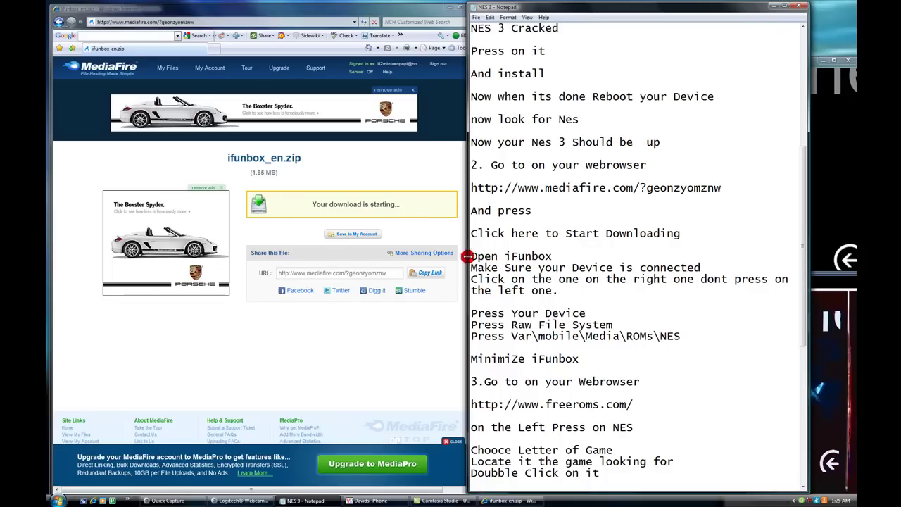
click(446, 10)
right_click(403, 38)
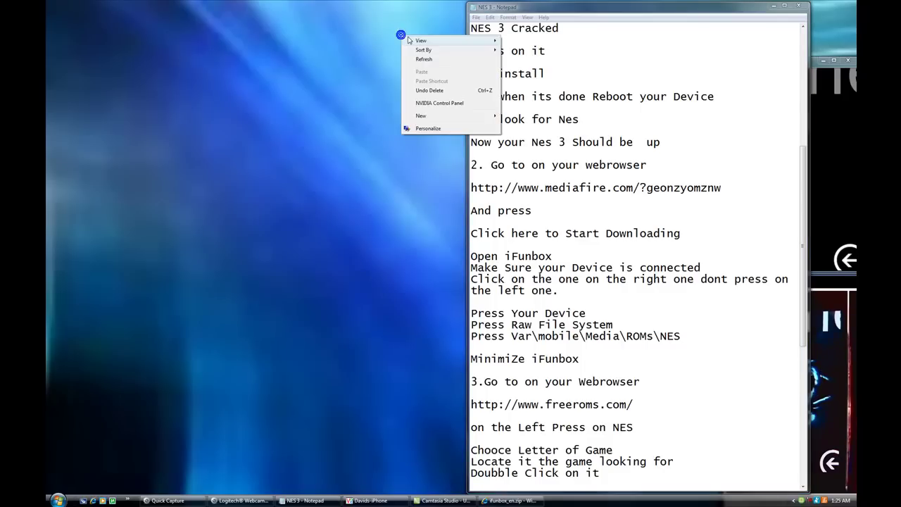
mouse_move(479, 41)
click(517, 95)
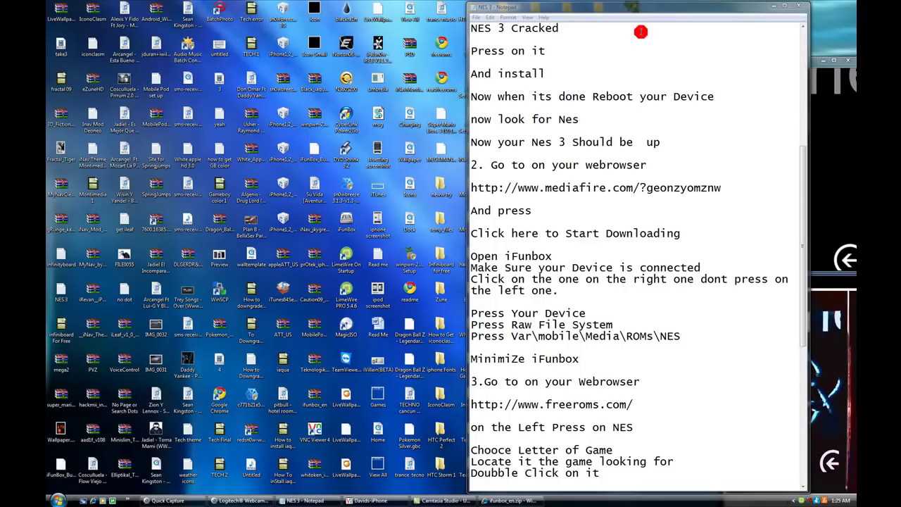
click(781, 12)
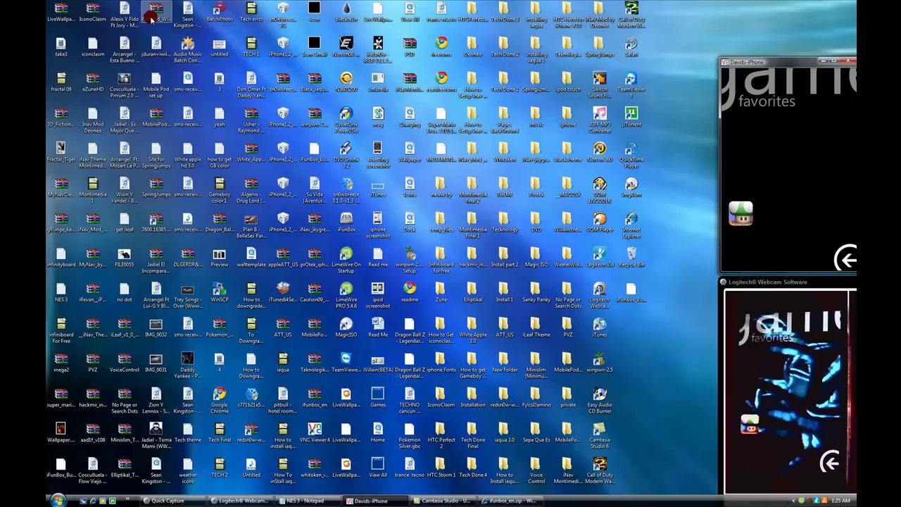
Step: Move the Android Widget archive to an empty desktop area and try WinRAR's Extract Here on it
drag(151, 19, 654, 366)
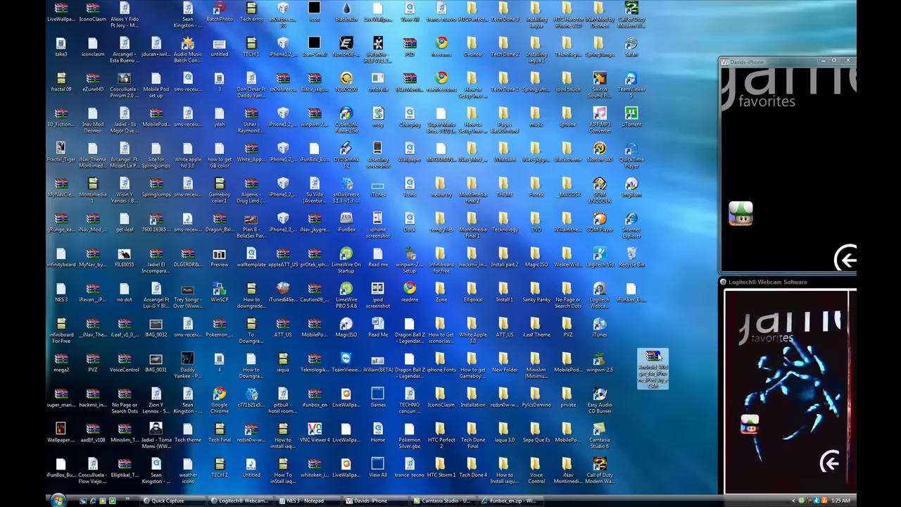
right_click(660, 357)
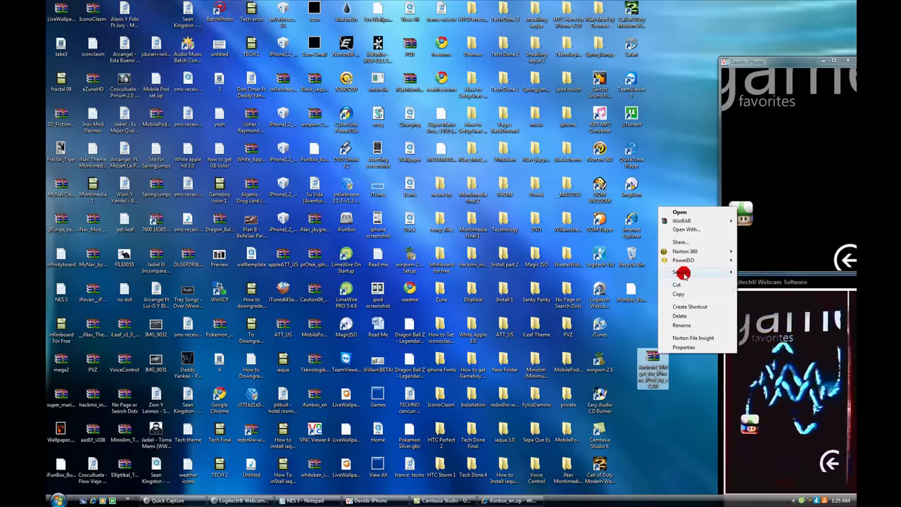
mouse_move(690, 220)
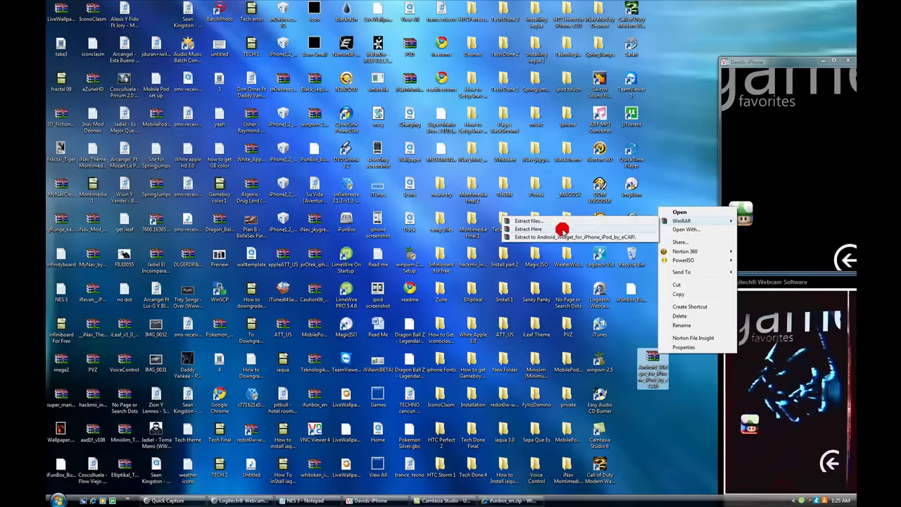
click(562, 230)
Step: Move the iFunBox icon to an empty part of the desktop and put the Android Widget archive below the other icons
click(340, 227)
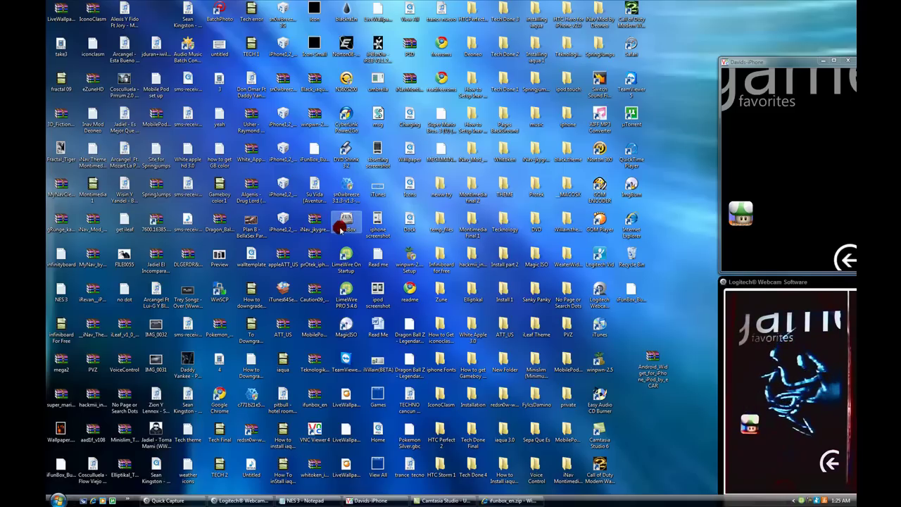
drag(340, 227, 669, 43)
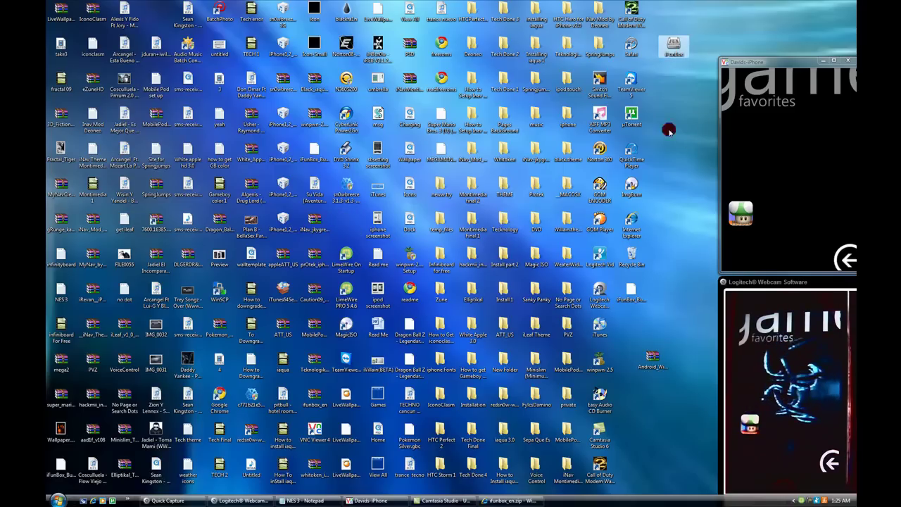
drag(653, 356, 633, 318)
click(675, 288)
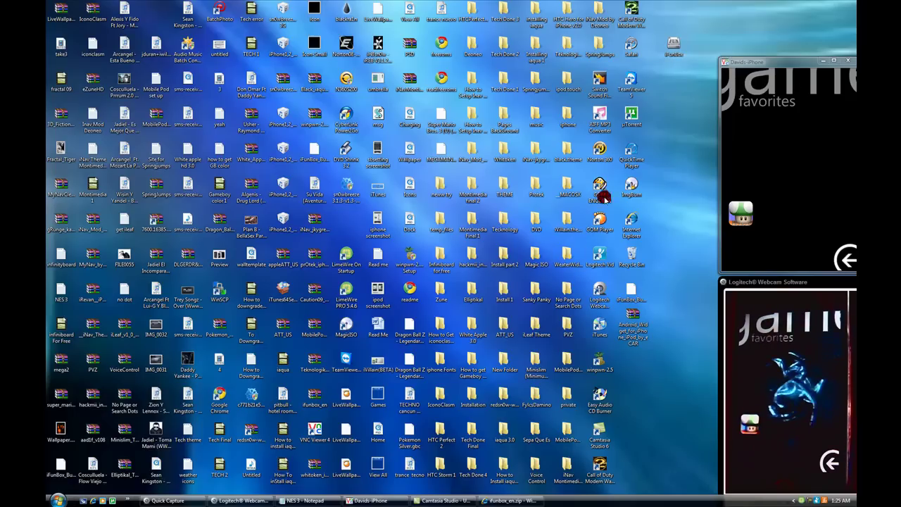
Step: Restore the notes, move their window clear of the iFunBox icon, and launch iFunBox
click(303, 501)
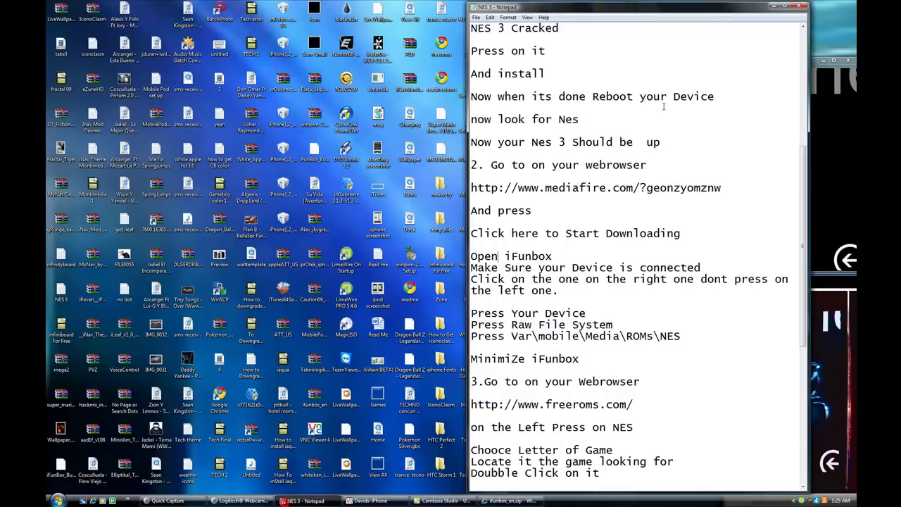
drag(707, 14, 598, 13)
double_click(676, 43)
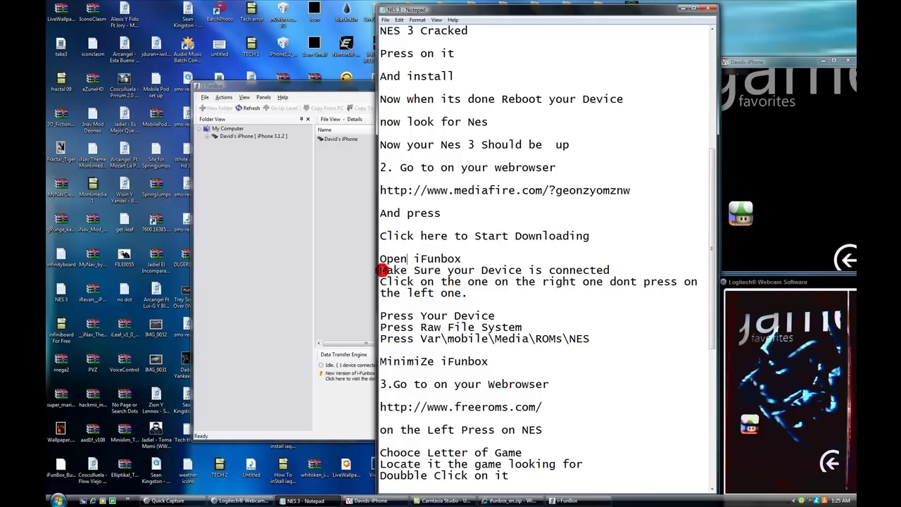
Step: Highlight "Make Sure your Device is connected" and "Press Your Device" in the notes, placing the iFunBox window beside them
drag(381, 270, 559, 271)
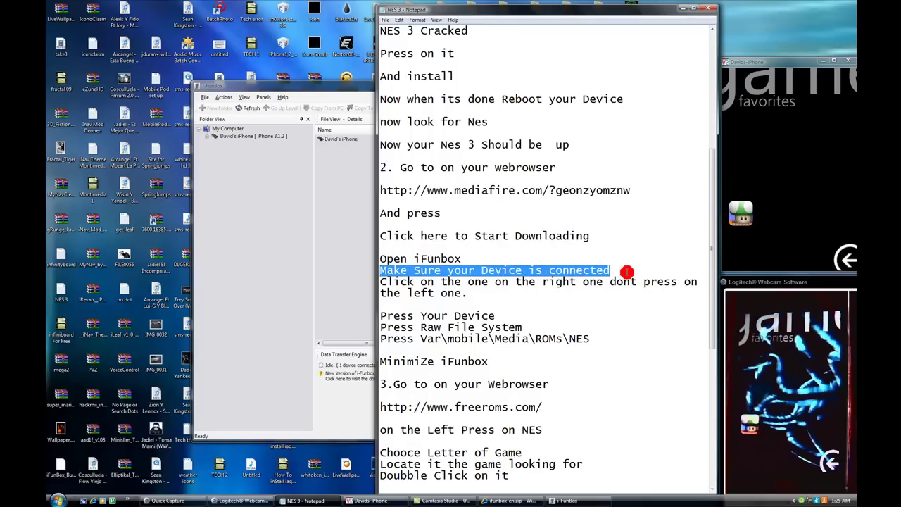
drag(627, 271, 584, 289)
drag(302, 88, 167, 104)
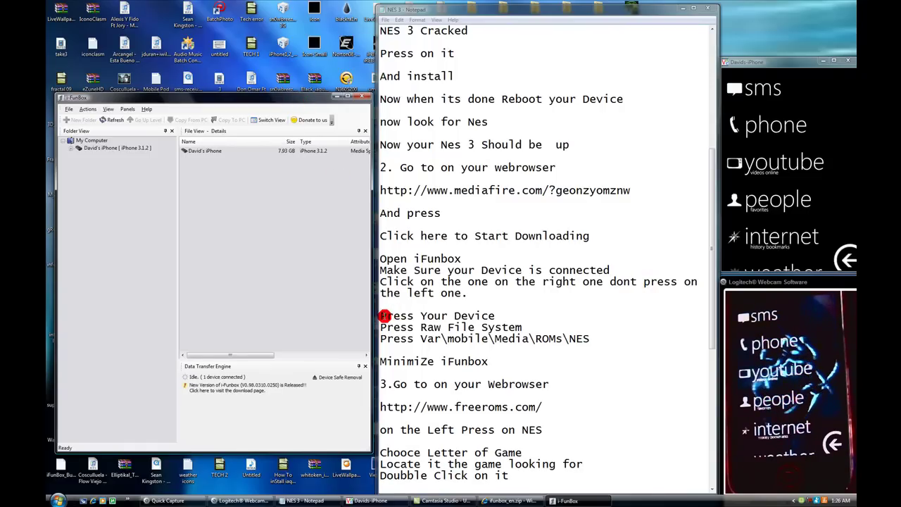
drag(381, 315, 496, 317)
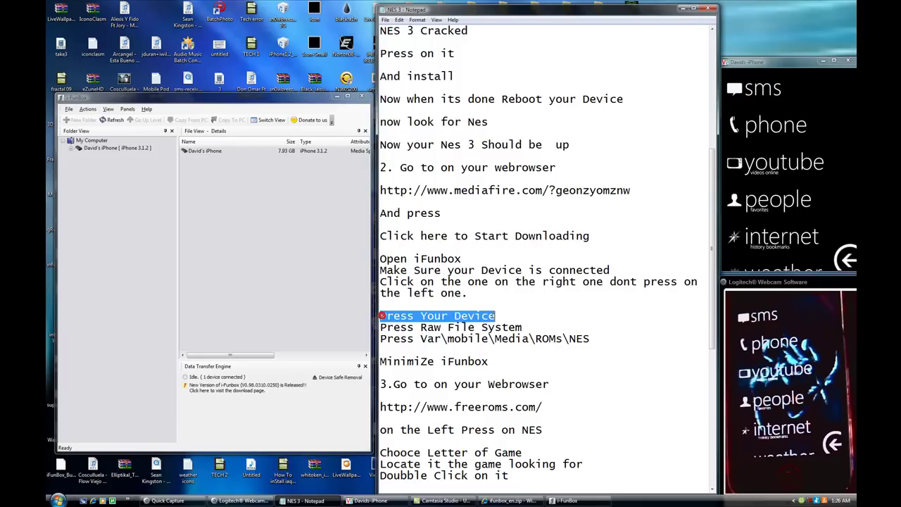
Step: Open the connected iPhone in iFunbox, point out "Press Raw File System" in the notes, and open the Raw File System folder
double_click(210, 151)
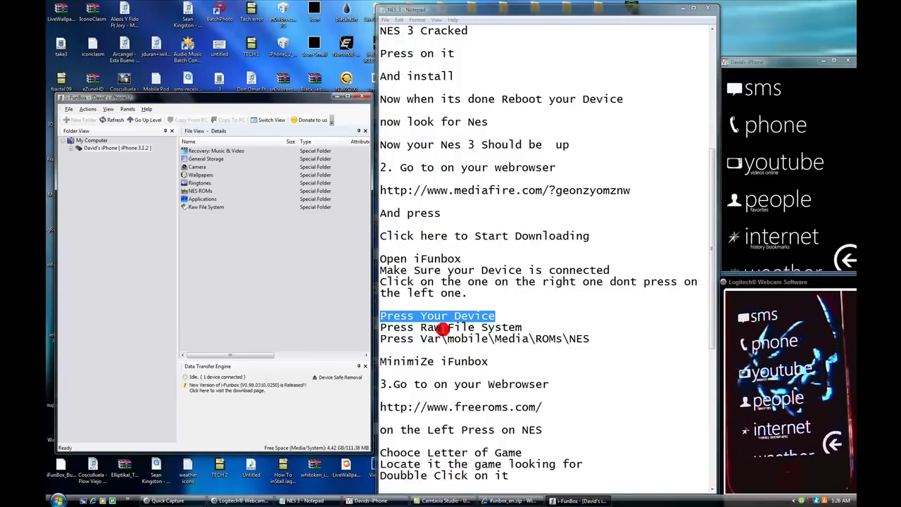
click(382, 327)
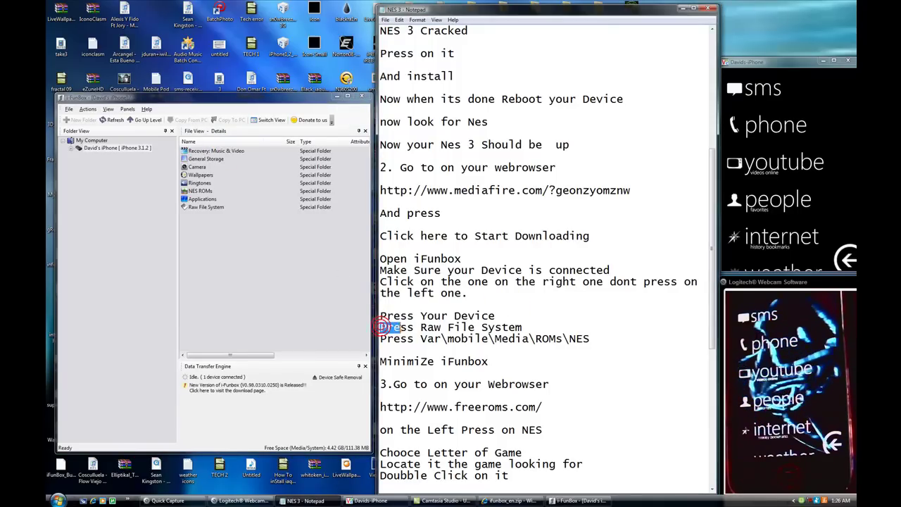
click(530, 326)
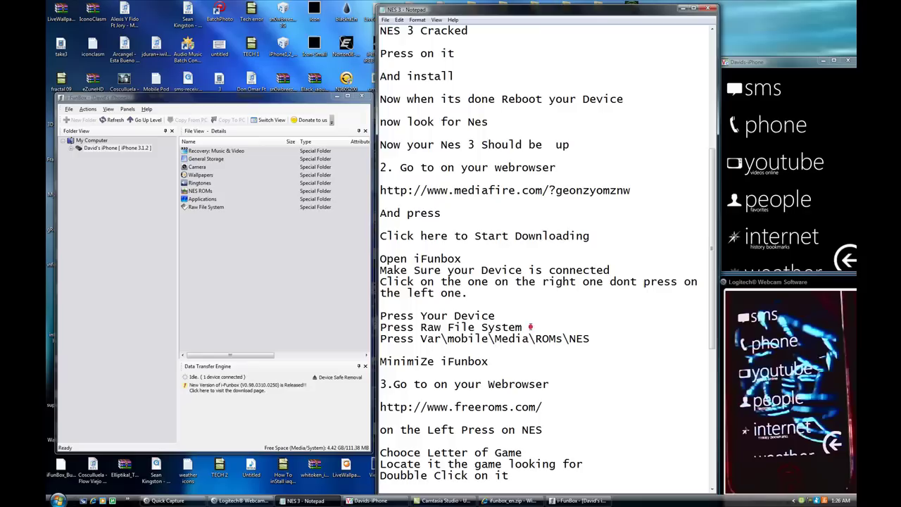
click(195, 206)
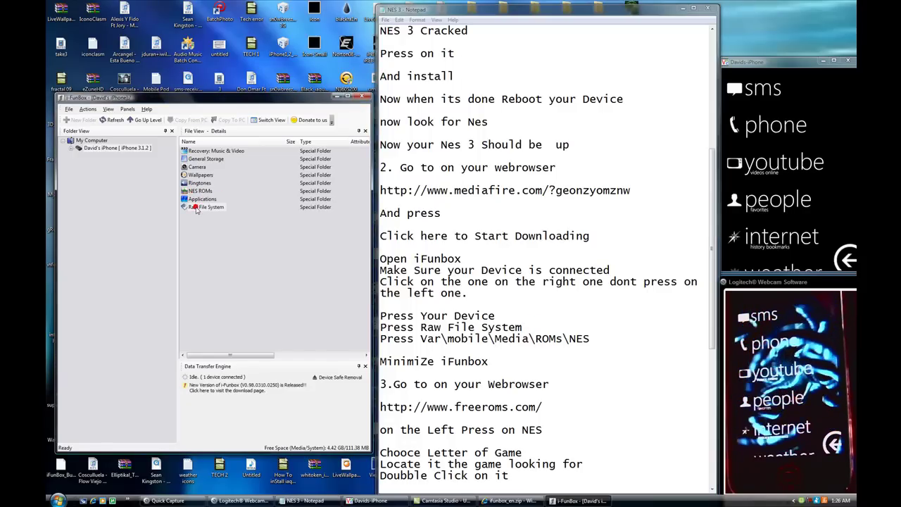
double_click(195, 206)
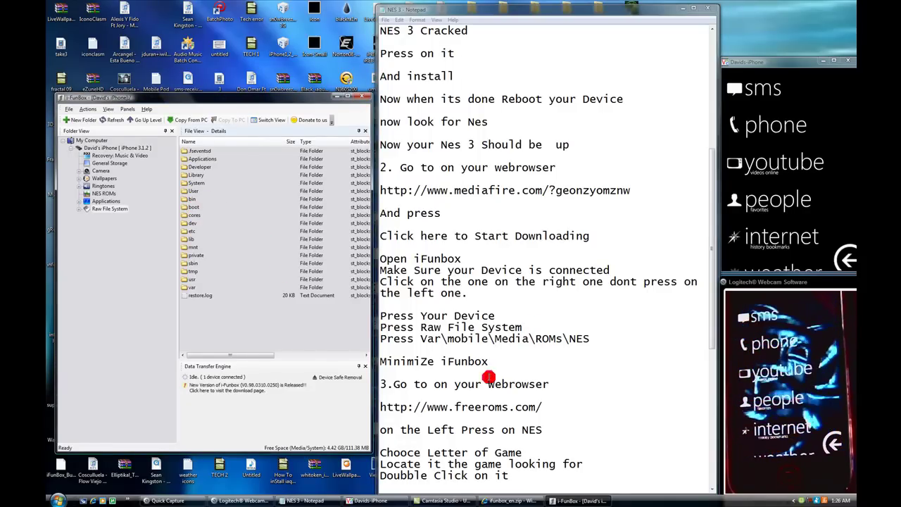
Step: Follow the path in the notes, highlighting "Press Var" and "mobile", and open the var folder and its mobile subfolder in iFunbox
drag(380, 339, 385, 338)
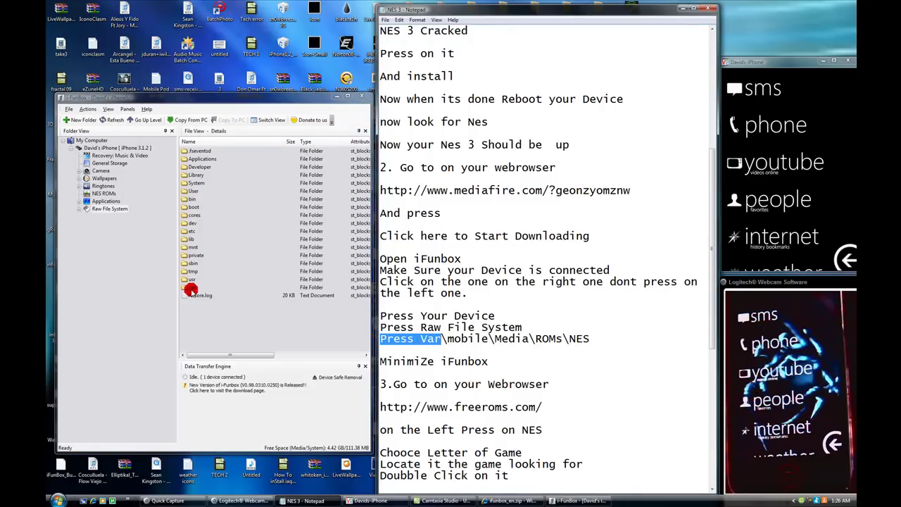
click(190, 285)
double_click(190, 285)
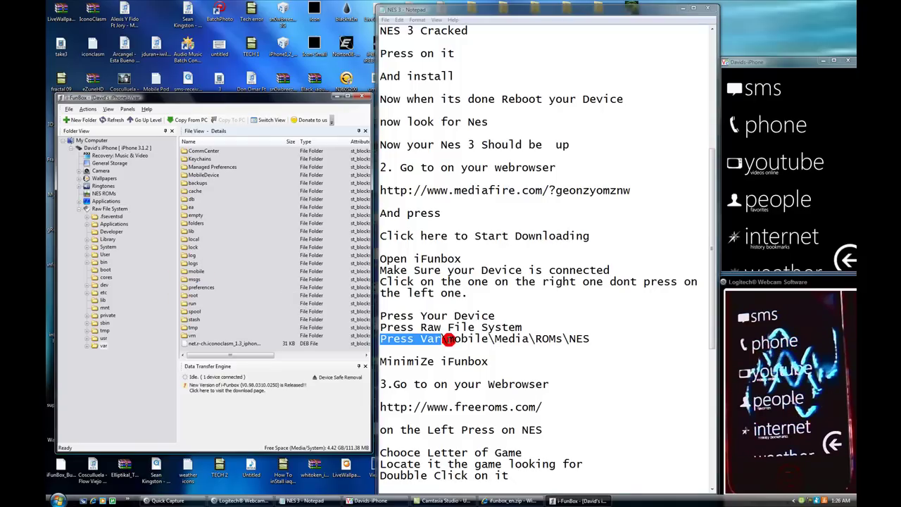
drag(468, 339, 447, 339)
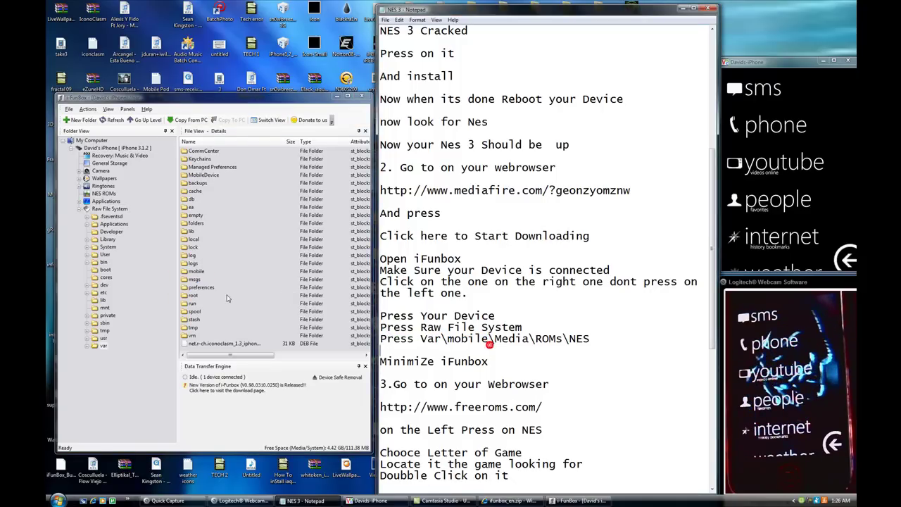
click(192, 271)
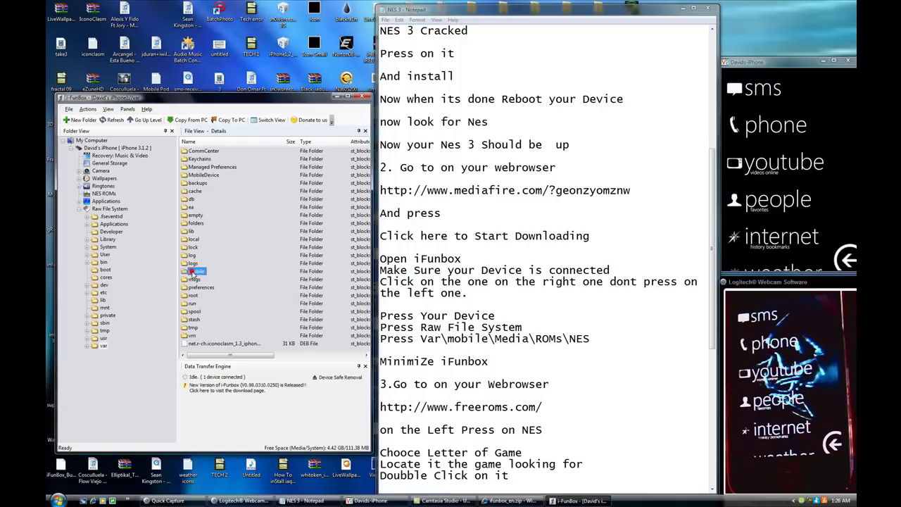
double_click(193, 271)
Step: Highlight Media, ROMs and NES in the notes' path one by one, opening each matching folder in iFunbox down to NES
drag(508, 339, 493, 338)
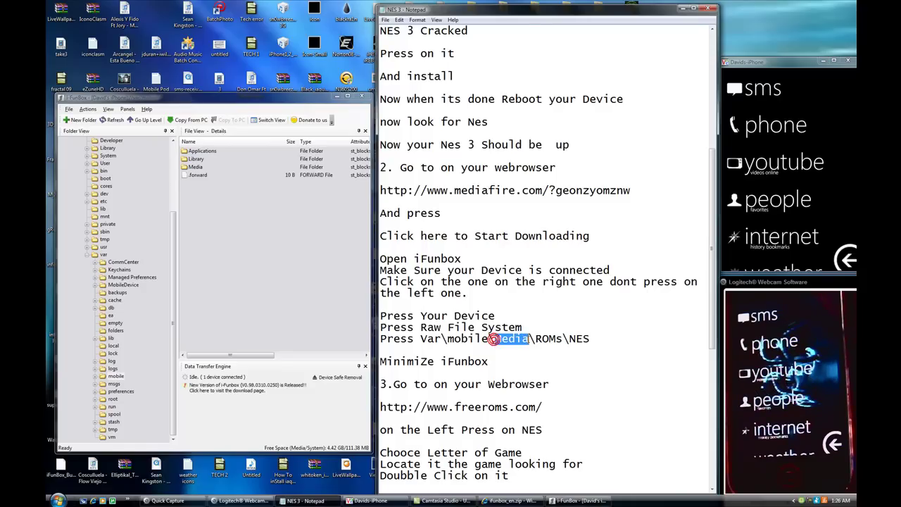
double_click(190, 168)
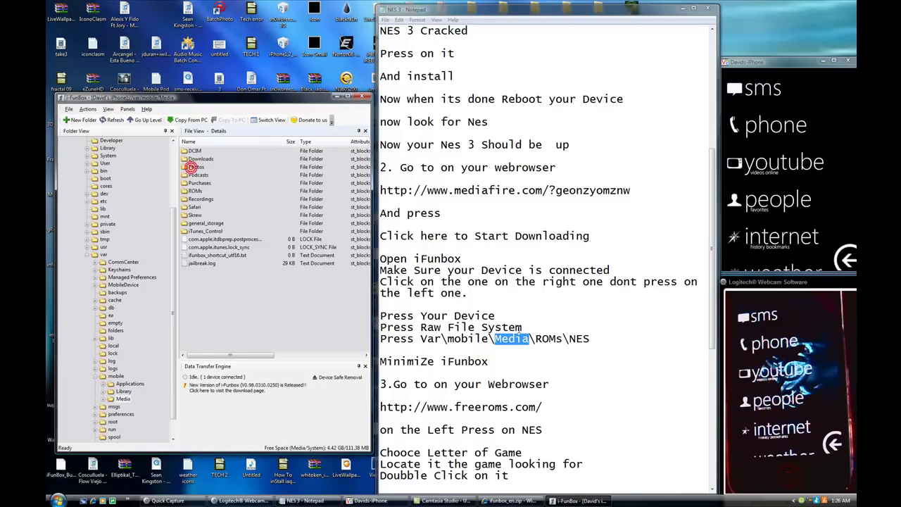
drag(535, 338, 564, 338)
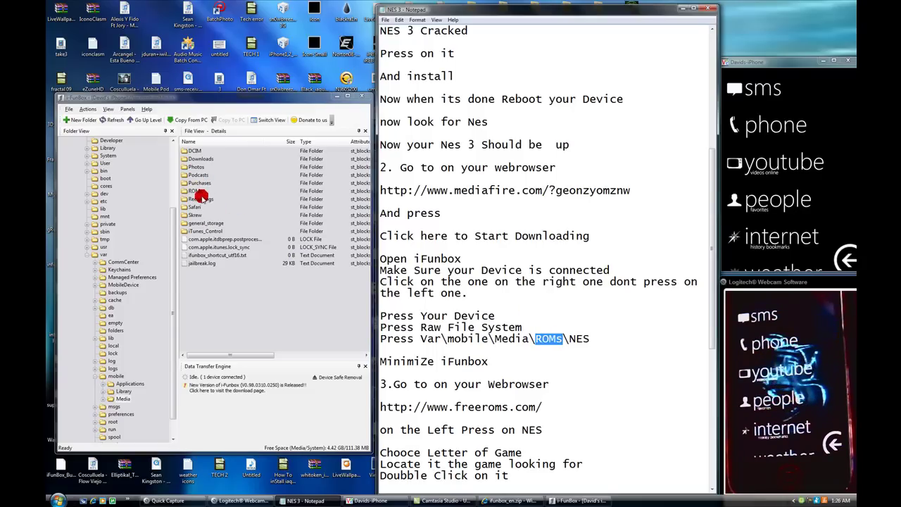
double_click(197, 191)
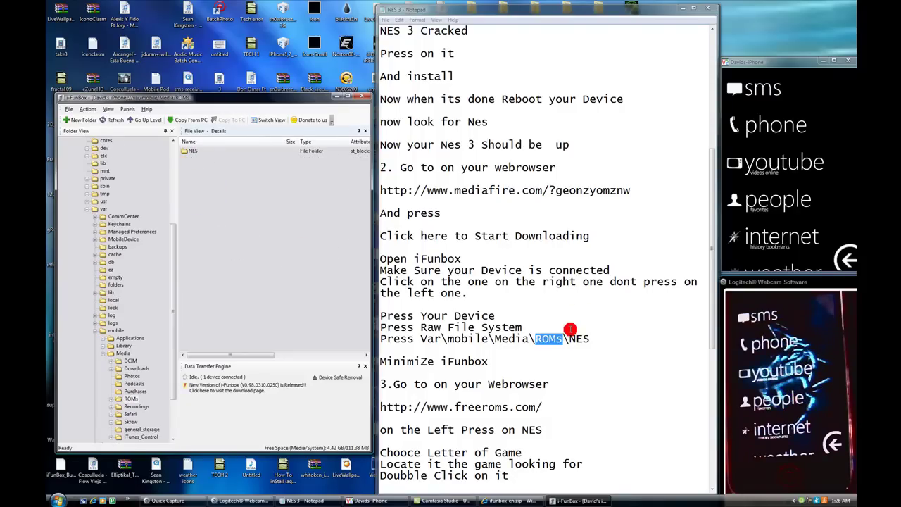
drag(568, 339, 611, 336)
click(193, 154)
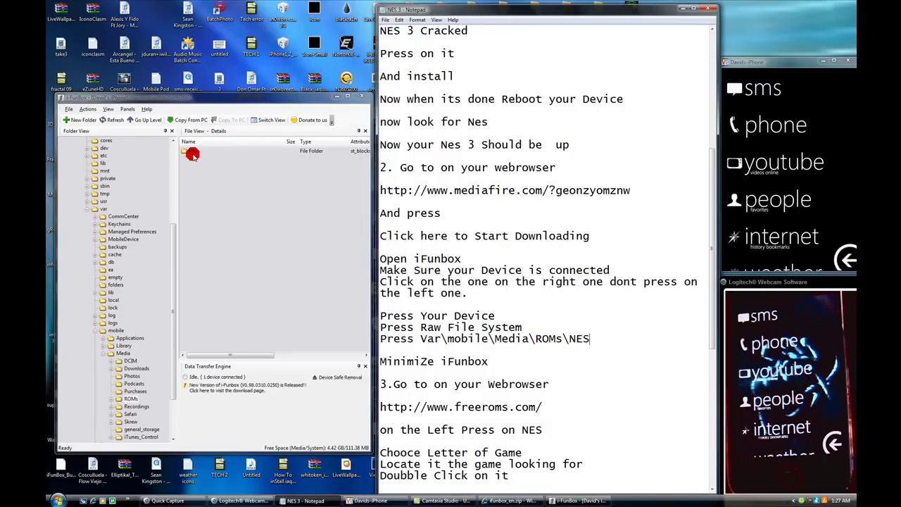
double_click(193, 153)
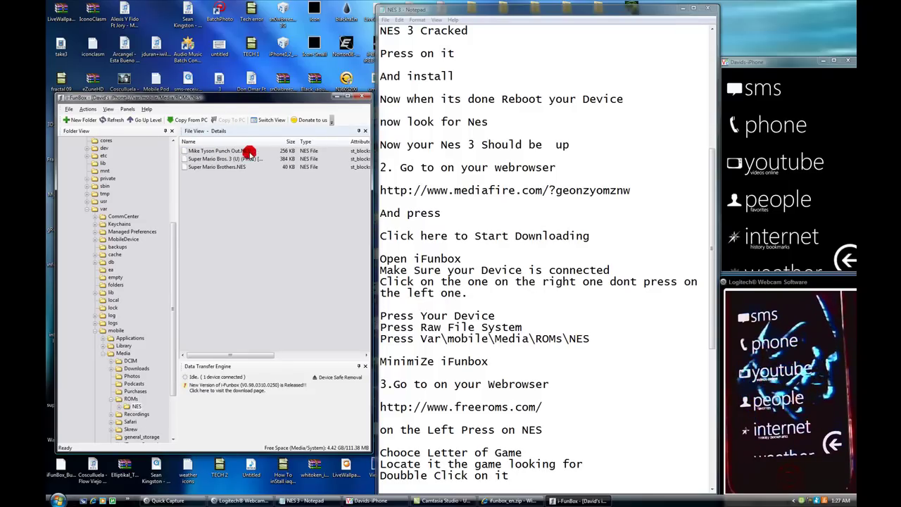
Step: Highlight "MinimiZe iFunbox" in the notes and minimize the iFunbox window
drag(385, 362, 489, 362)
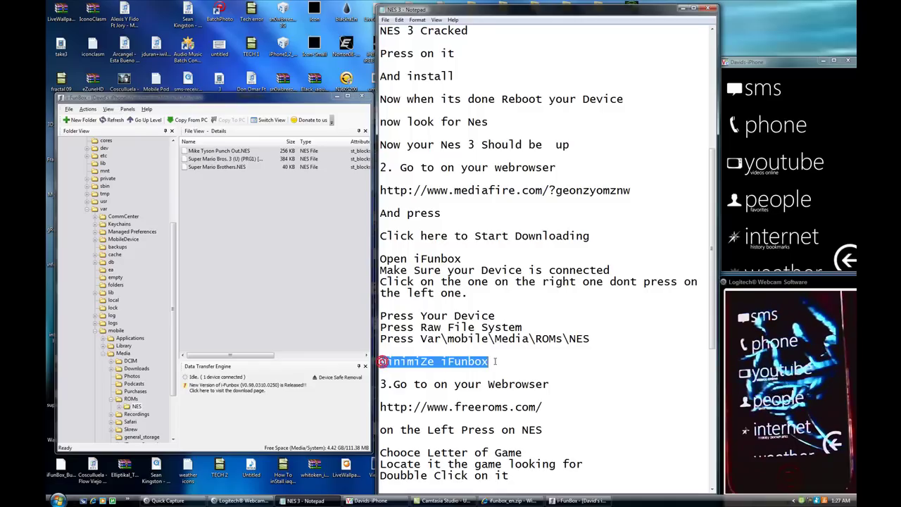
click(495, 360)
click(495, 360)
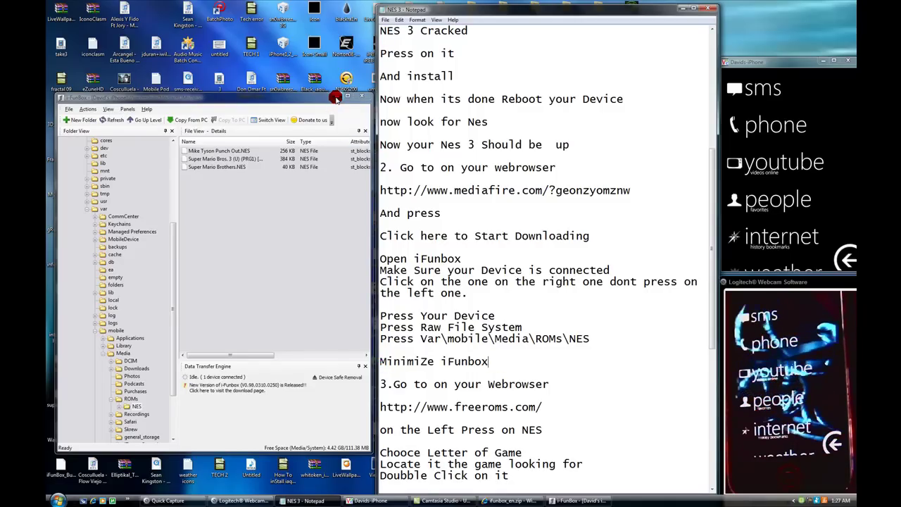
click(336, 99)
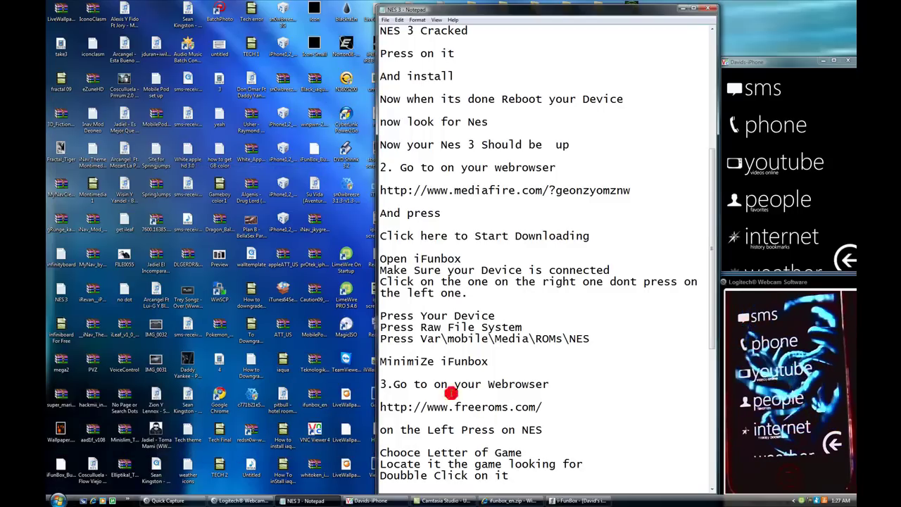
drag(378, 407, 544, 408)
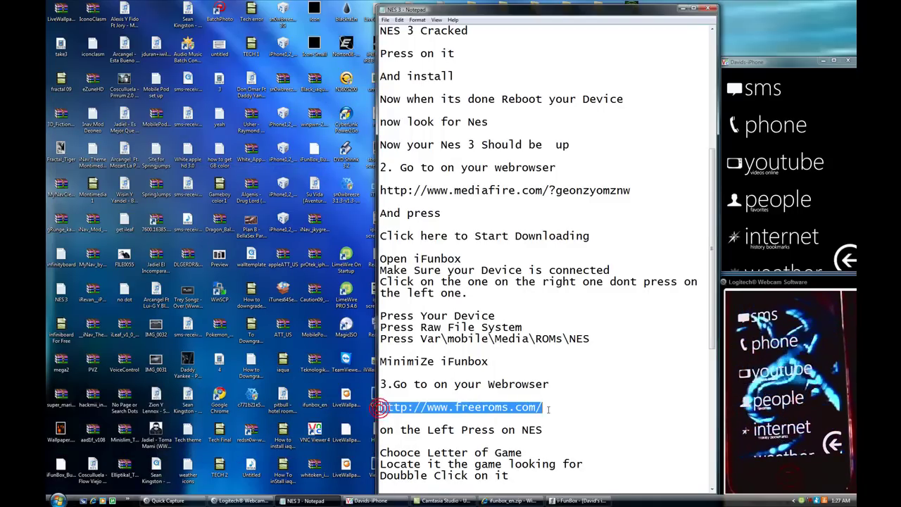
right_click(459, 409)
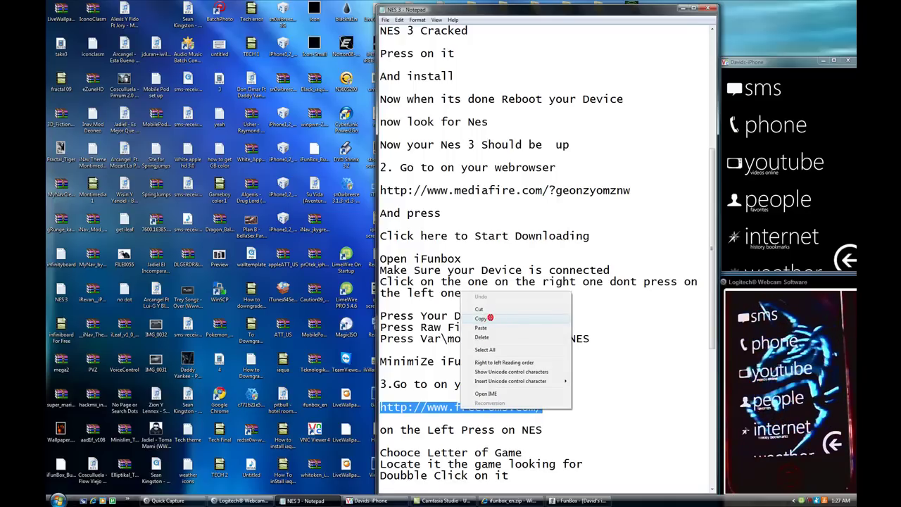
click(486, 318)
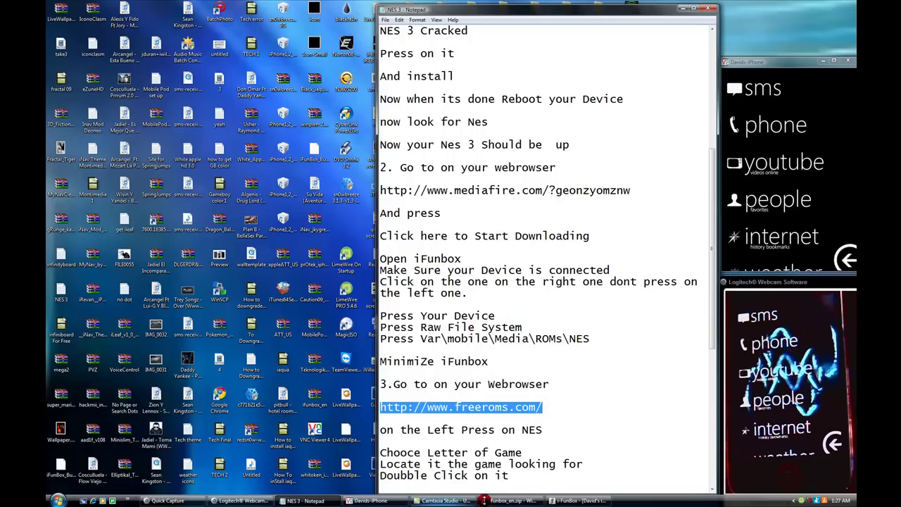
click(509, 501)
click(226, 27)
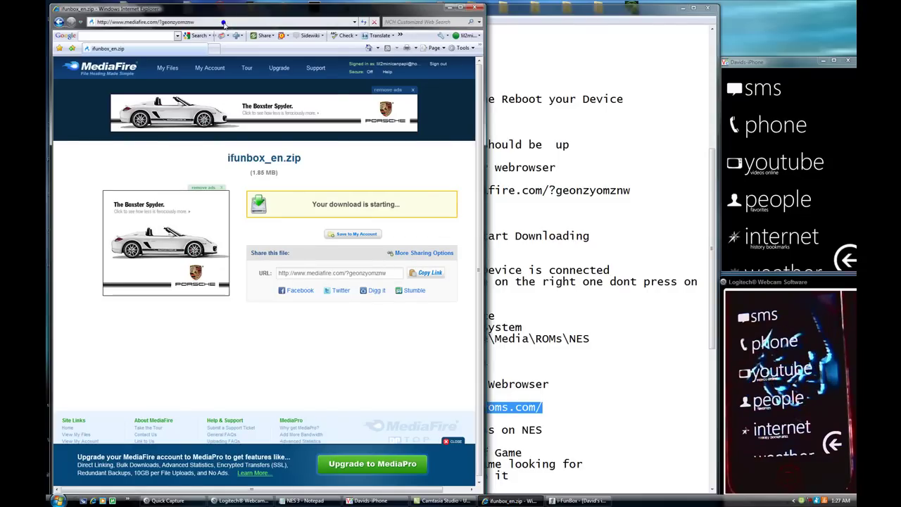
right_click(224, 27)
click(256, 61)
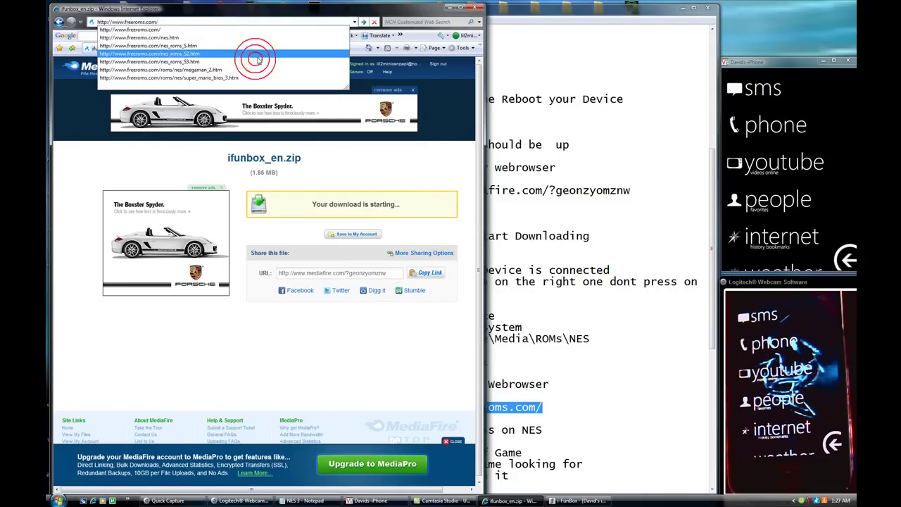
key(Return)
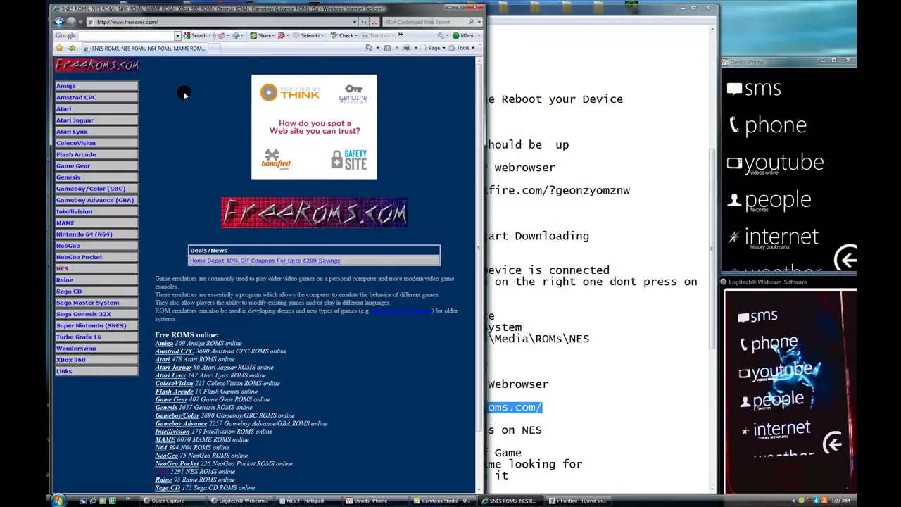
Step: Bring the notes forward, point out "on the Left Press on NES", and open the NES category on the FreeRoms site
click(560, 10)
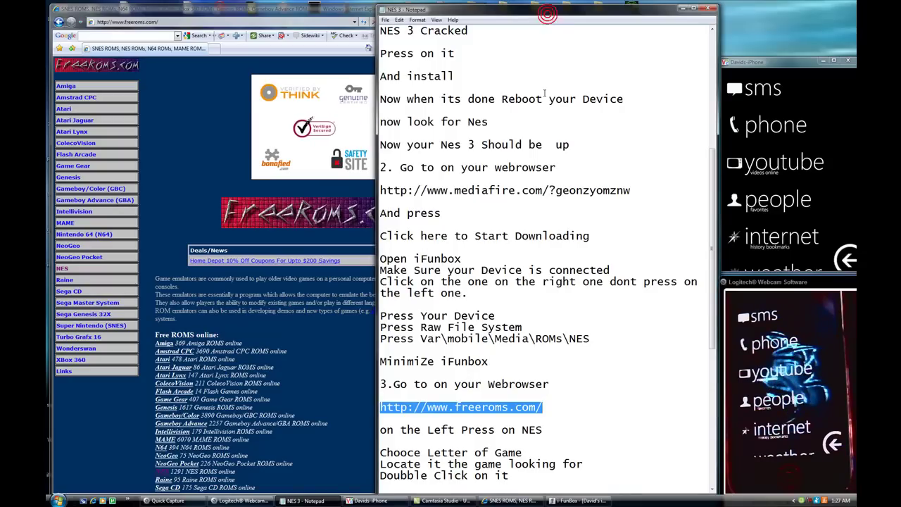
scroll(506, 224, down, 1)
scroll(506, 224, down, 1)
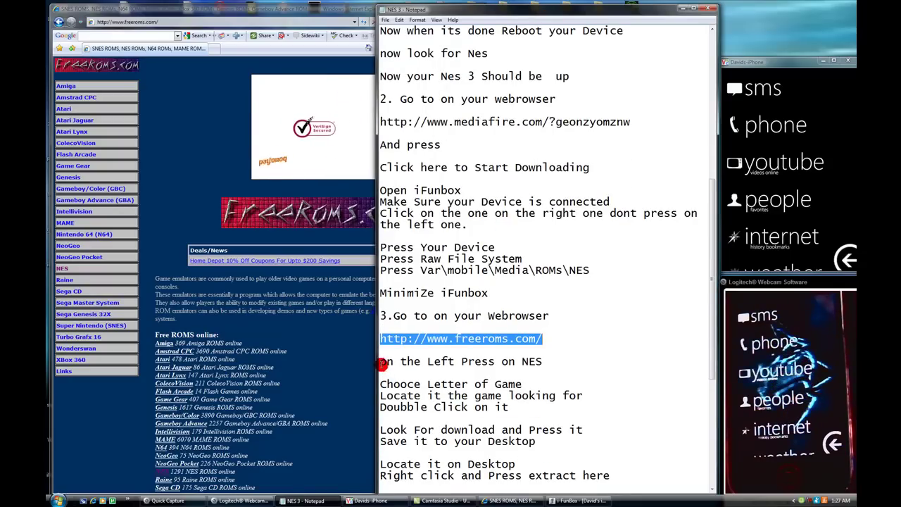
drag(380, 361, 412, 369)
click(557, 356)
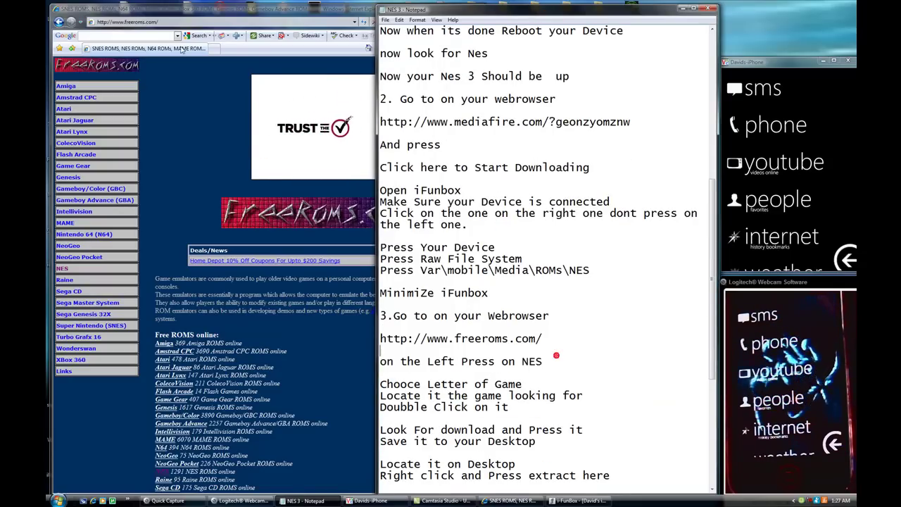
click(85, 234)
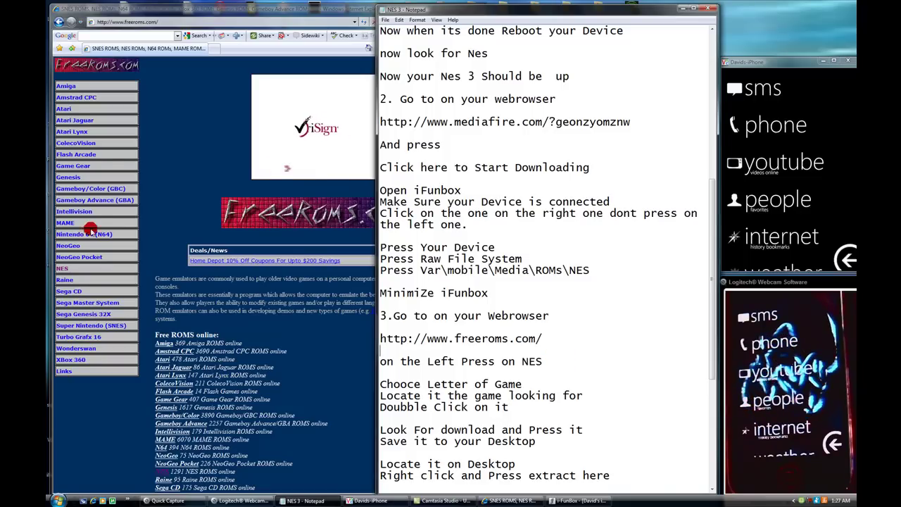
click(62, 271)
Step: Return to the notes and highlight the line "Chooce Letter of Game"
click(547, 17)
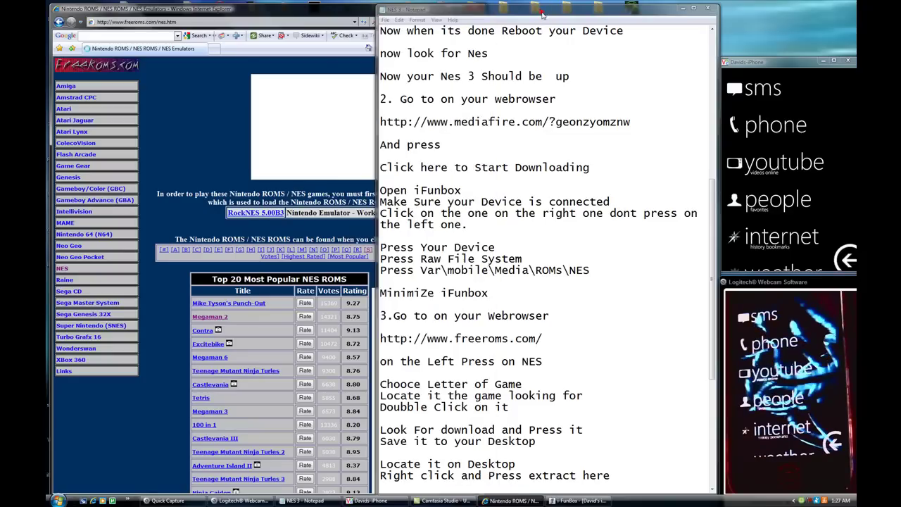
click(395, 363)
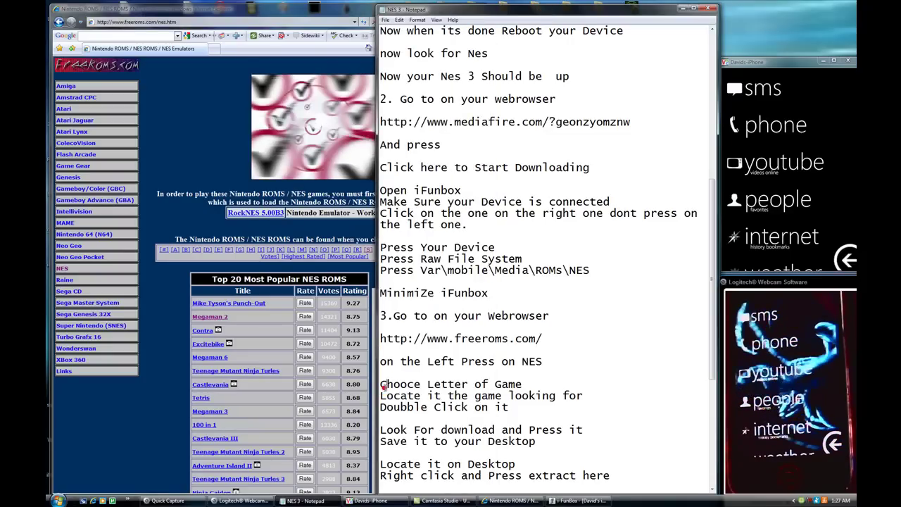
drag(380, 384, 529, 385)
click(545, 380)
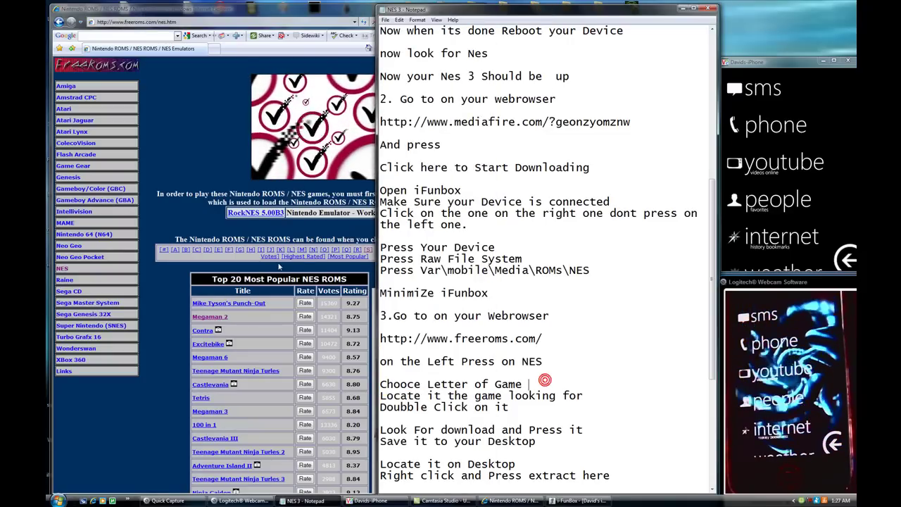
Step: Move the notes window off the site's letter index, open the NES ROMs list for letter S, and return to the notes
click(163, 252)
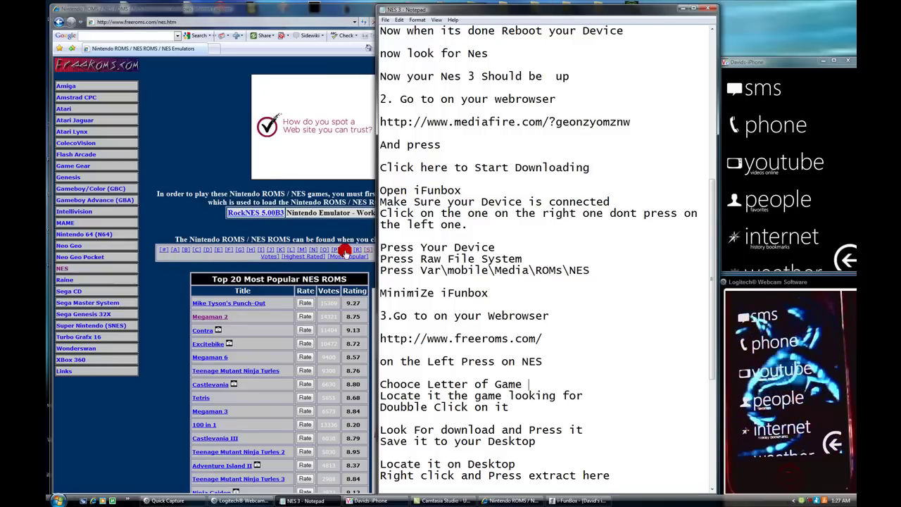
click(409, 10)
drag(404, 10, 475, 12)
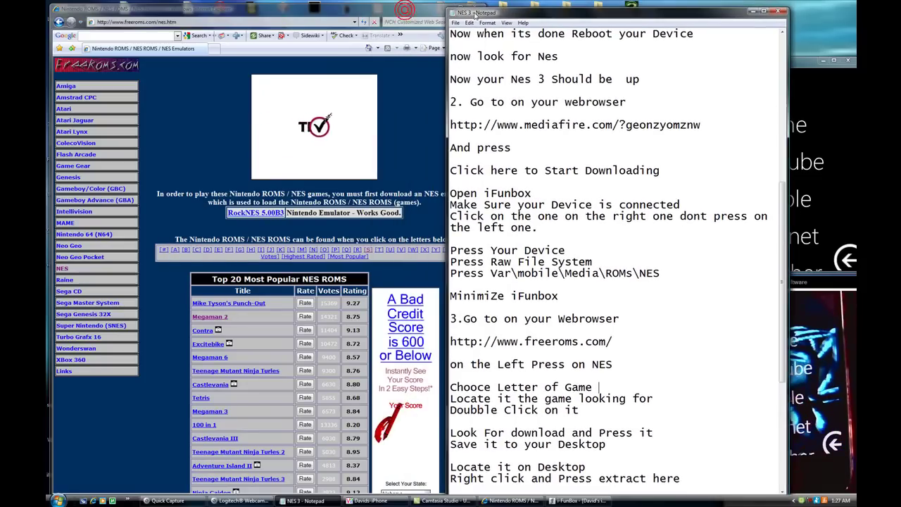
click(366, 251)
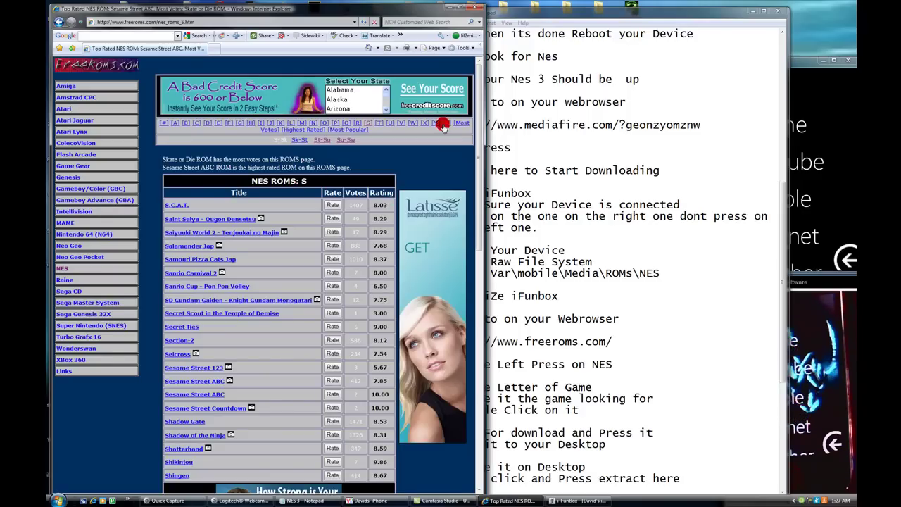
click(506, 12)
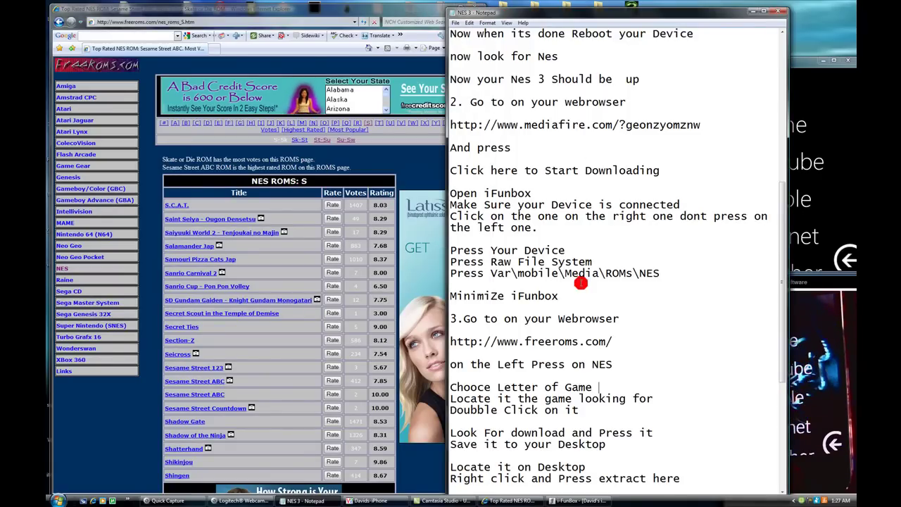
Step: Highlight "Locate it the game looking for" in the notes, and browse the Su-Sw page of NES ROMs to the Super Mario games
drag(451, 398, 656, 399)
click(662, 400)
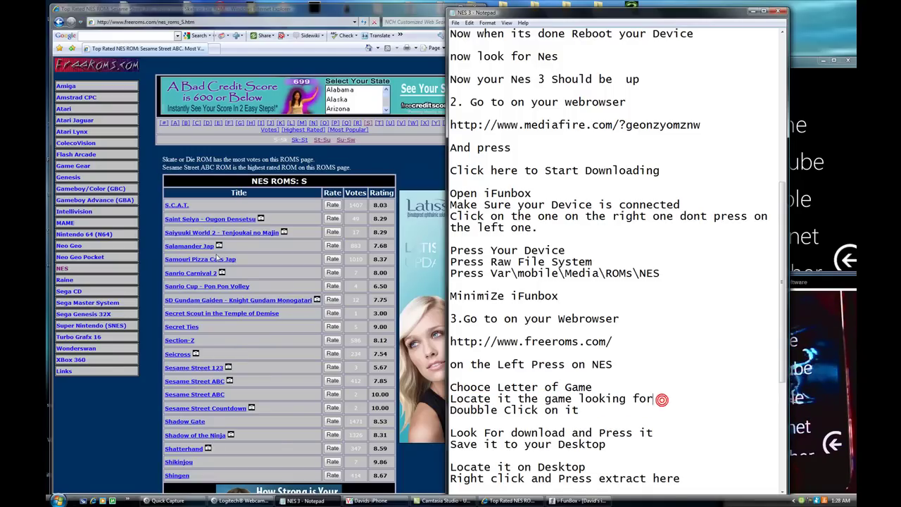
click(250, 342)
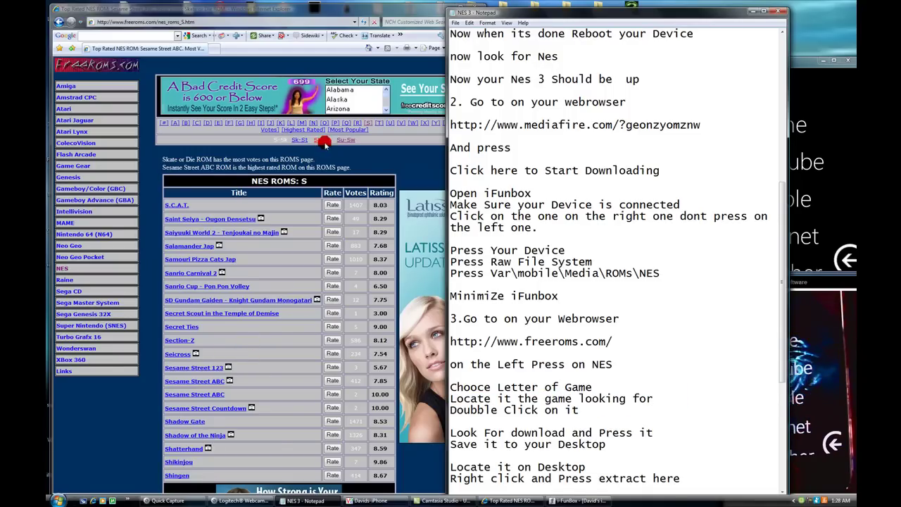
click(346, 141)
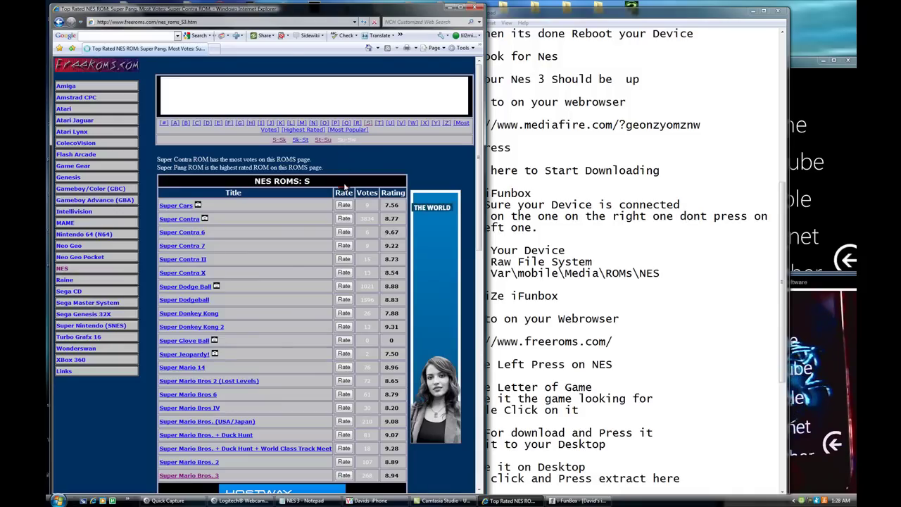
click(316, 280)
scroll(315, 280, down, 2)
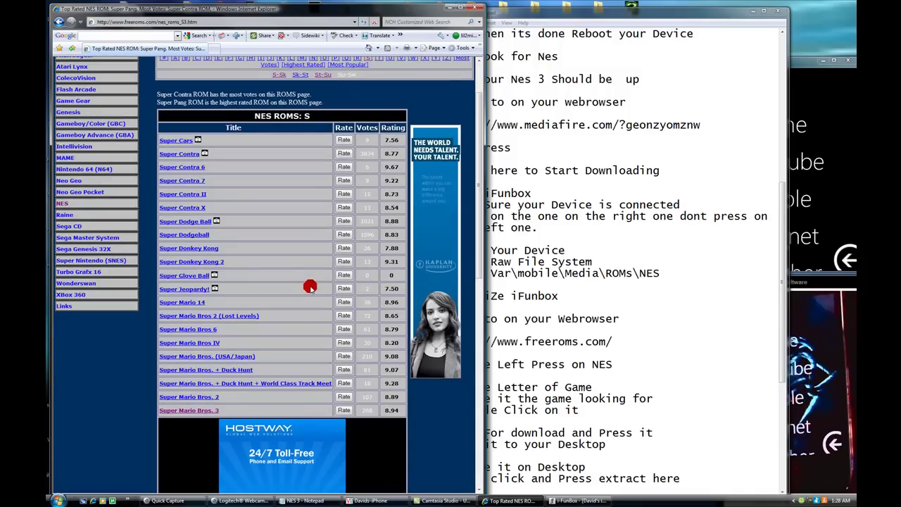
scroll(315, 281, down, 4)
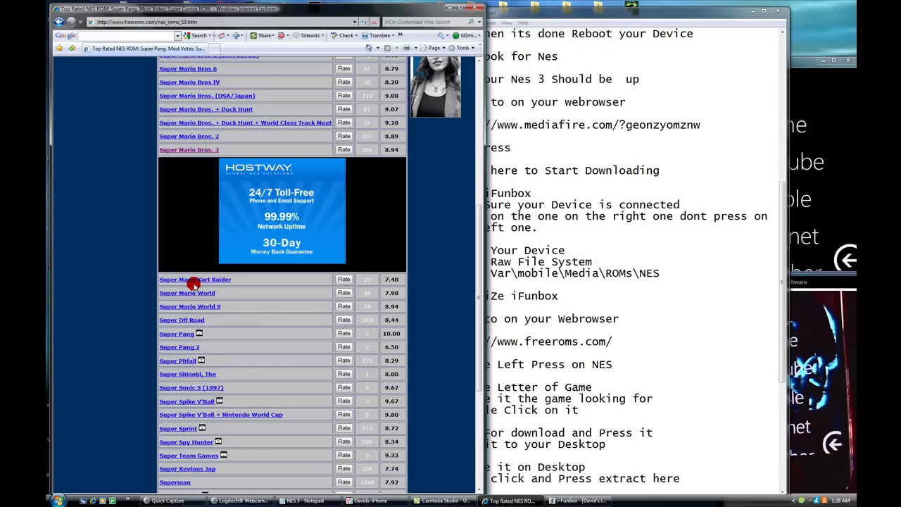
Step: Return to the notes, look over the remaining instructions, and highlight the line "Doubble Click on it"
click(662, 377)
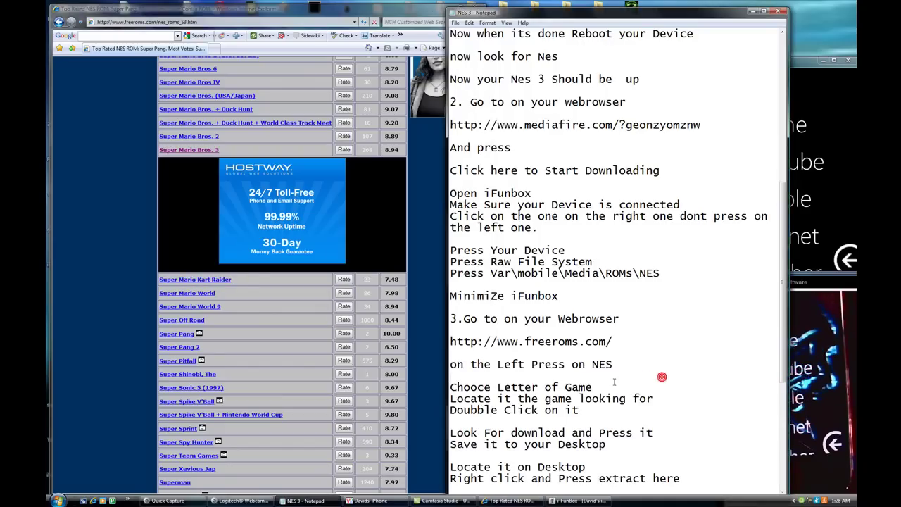
scroll(576, 437, down, 7)
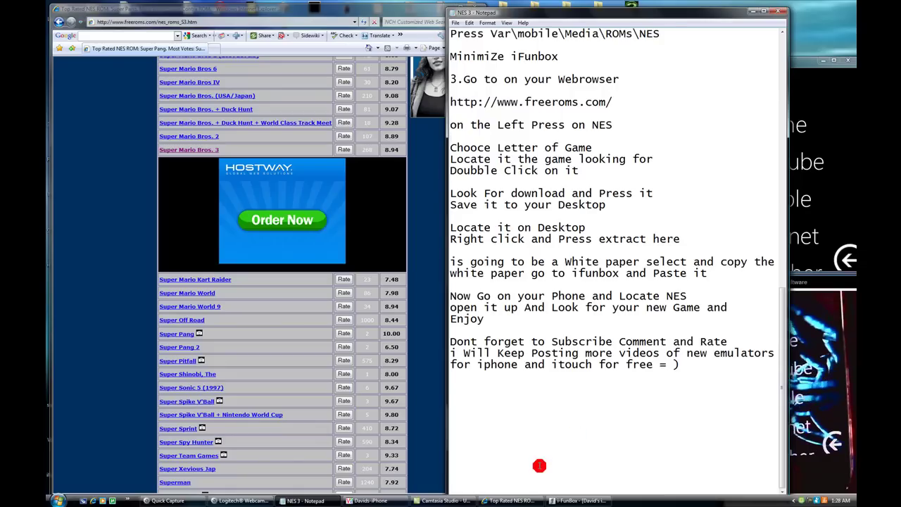
scroll(541, 463, up, 2)
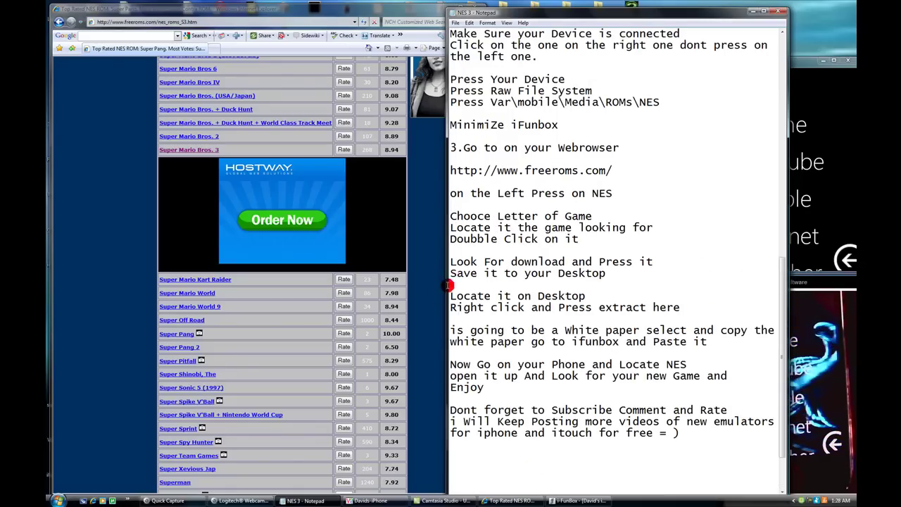
drag(454, 238, 579, 239)
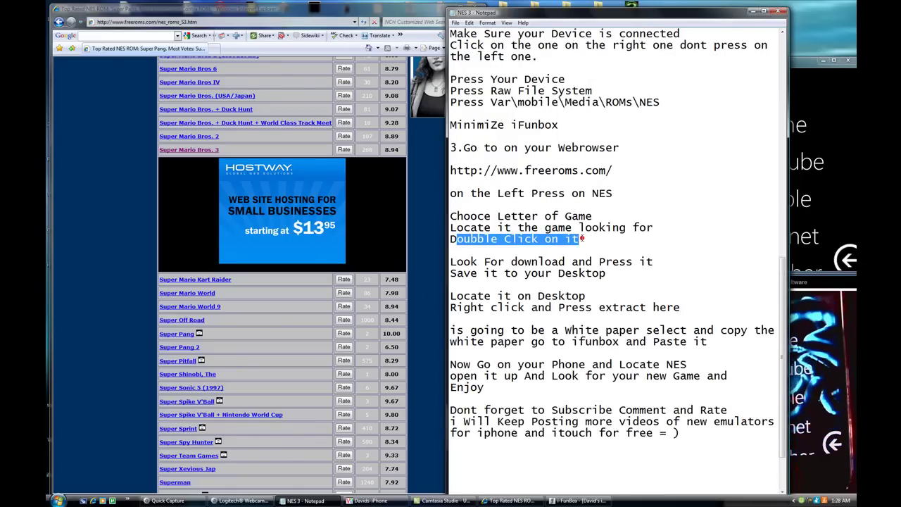
click(582, 238)
Step: Open the Super Mario Kart Raider page on FreeRoms and dismiss the pop-up blocker's Information Bar notice
click(216, 333)
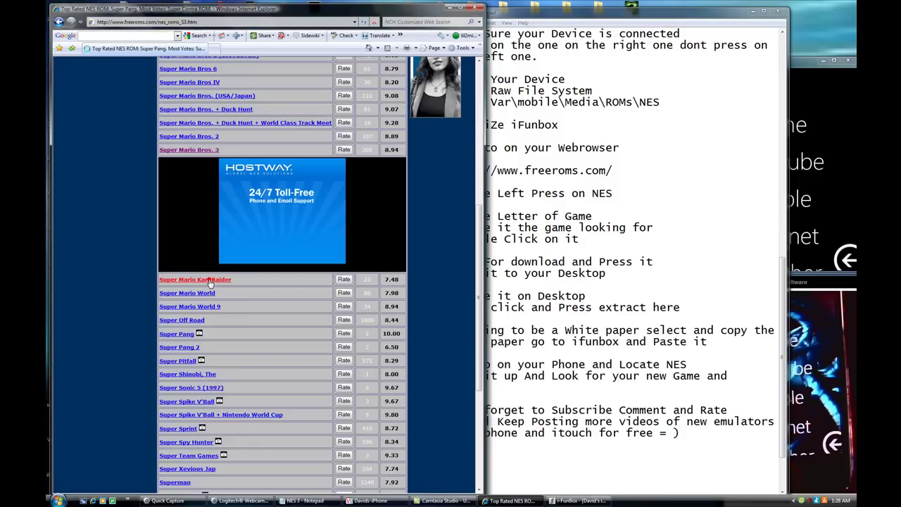
click(708, 193)
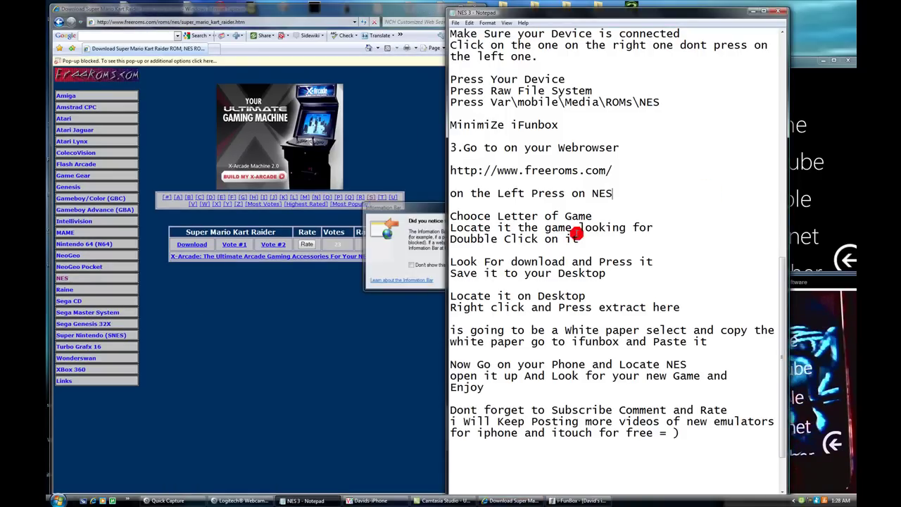
click(398, 211)
click(512, 280)
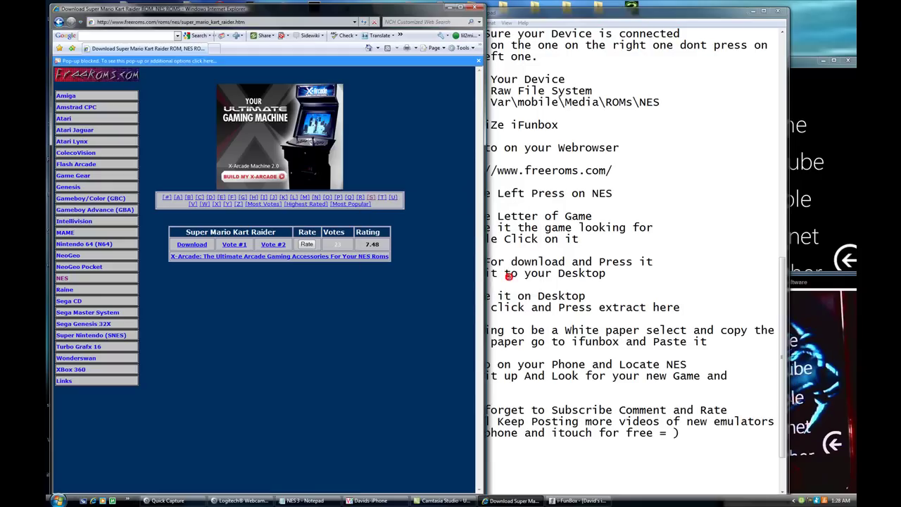
Step: In the notes, highlight "Locate it the game looking for" and the line "Look For download and Press it"
click(709, 139)
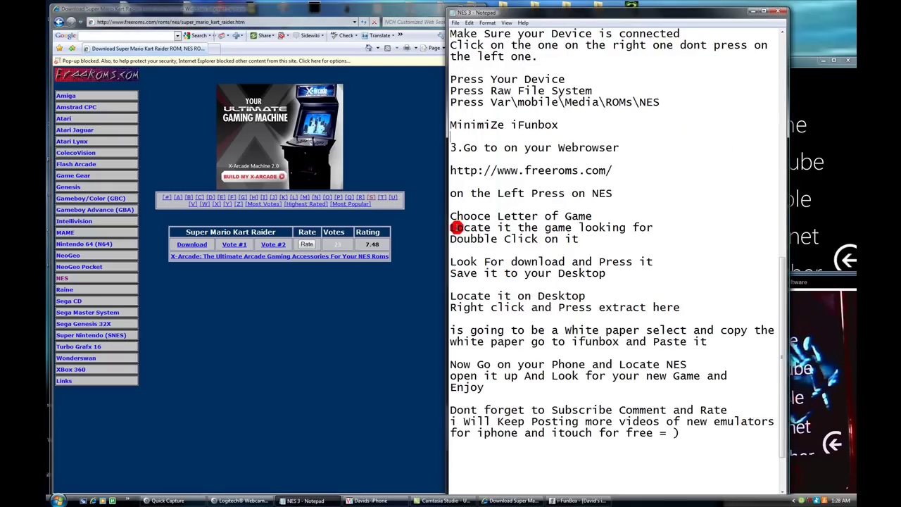
drag(456, 227, 672, 227)
click(676, 216)
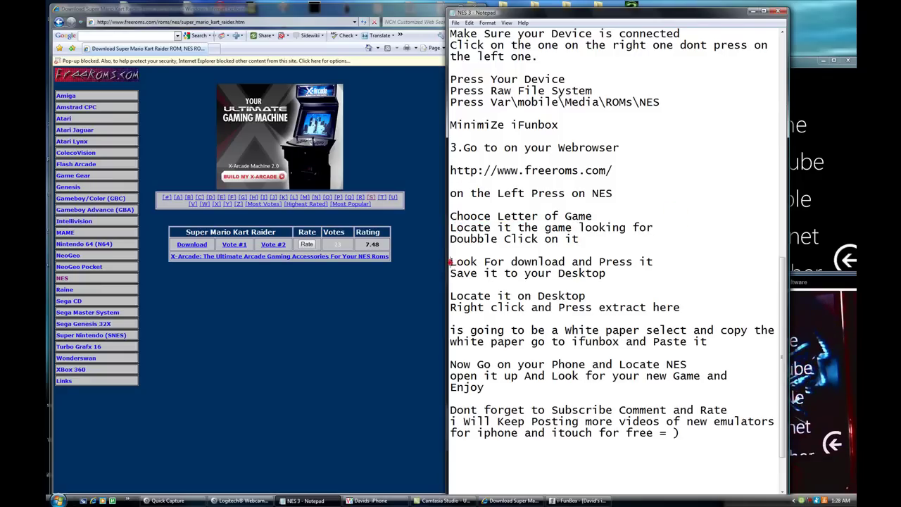
drag(449, 261, 666, 260)
click(665, 259)
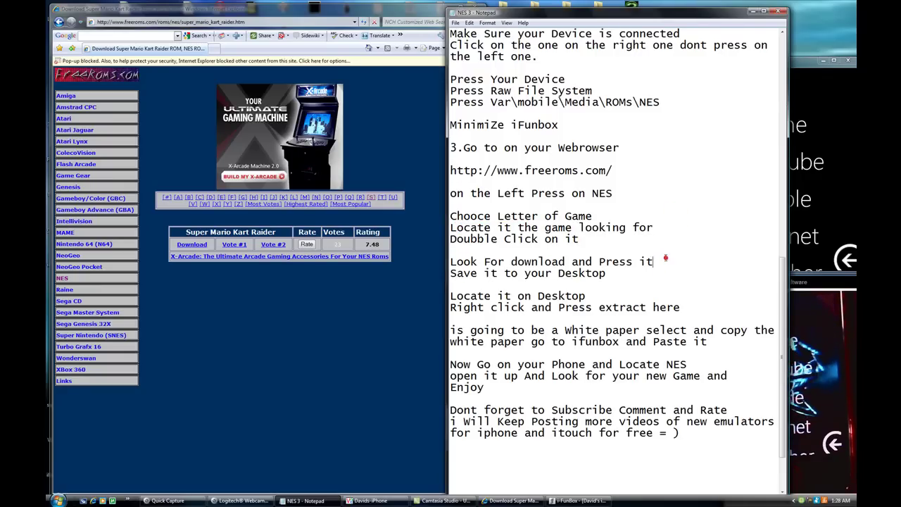
Step: Download Super Mario Kart Raider, highlighting "Save it to your Desktop" in the notes, and save super_mario_kart_raider as a ZIP archive on the Desktop
click(191, 244)
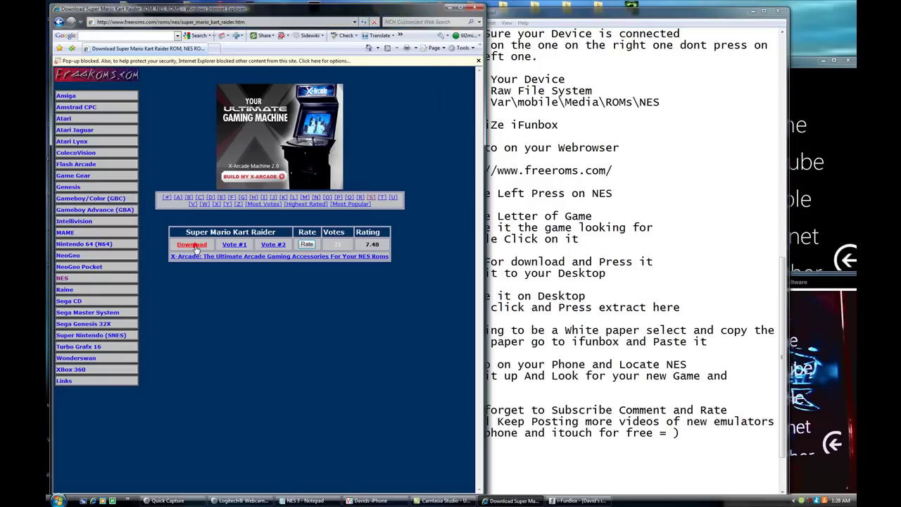
click(692, 214)
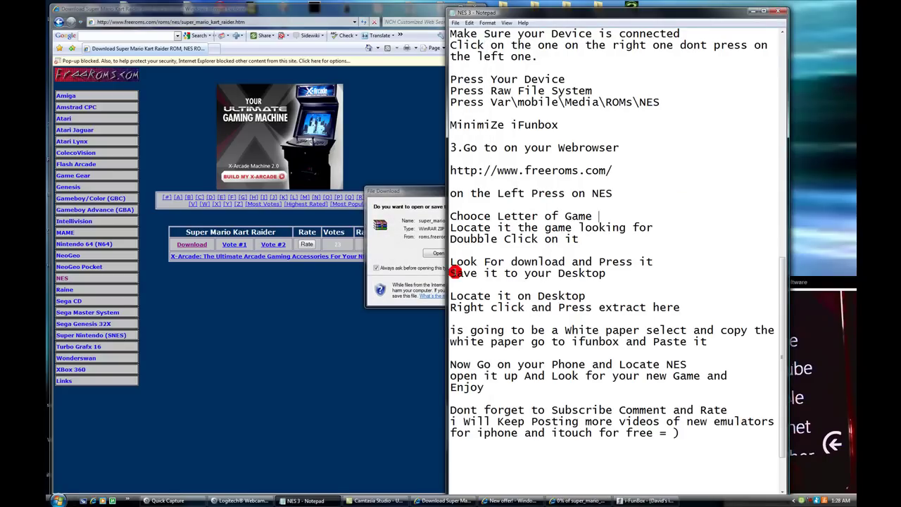
drag(454, 273, 607, 275)
click(630, 274)
click(416, 199)
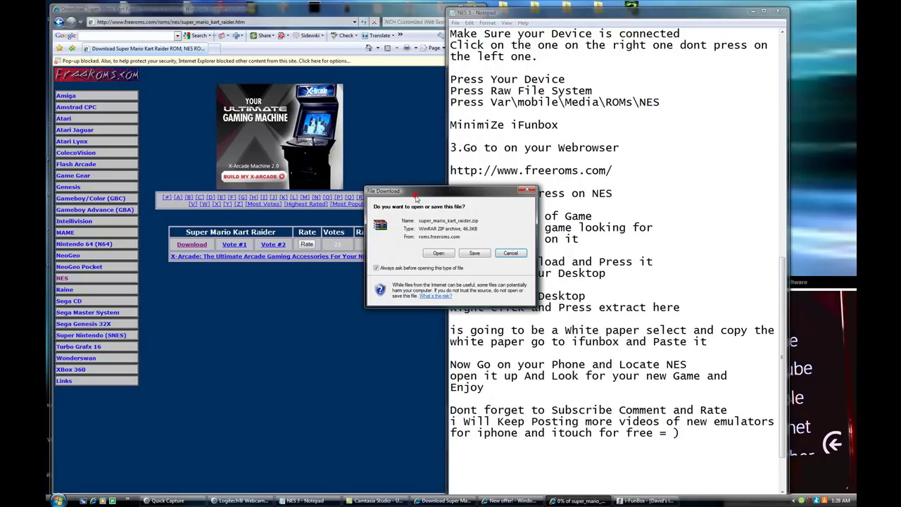
click(476, 253)
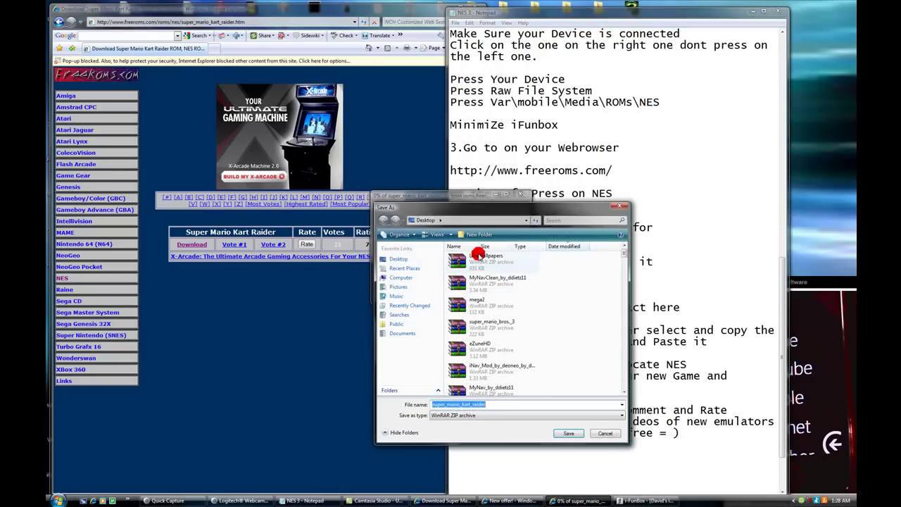
click(427, 220)
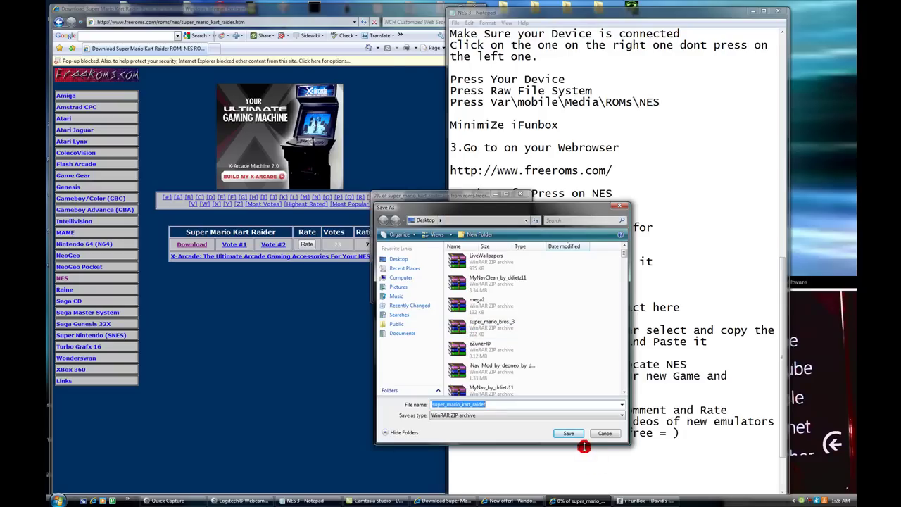
click(570, 433)
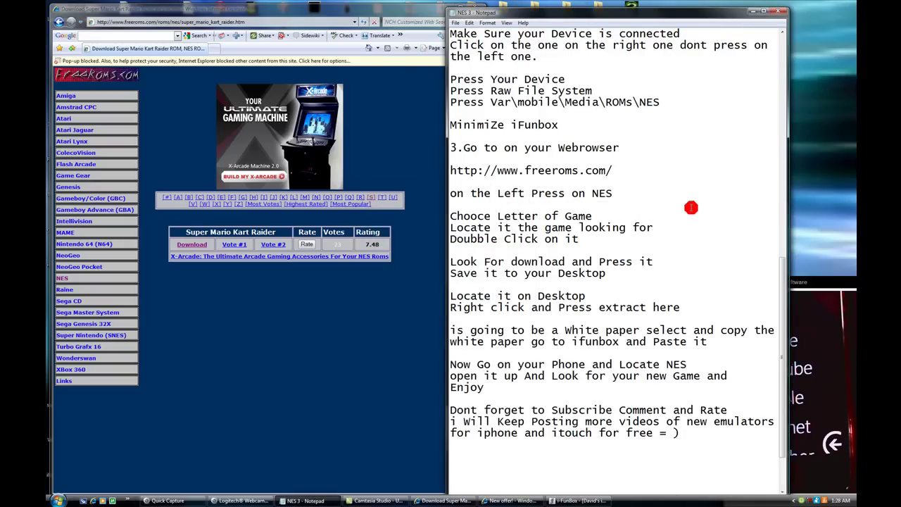
Step: Highlight the lines "Locate it on Desktop" and "Right click and Press extract here" in the notes
scroll(655, 274, down, 1)
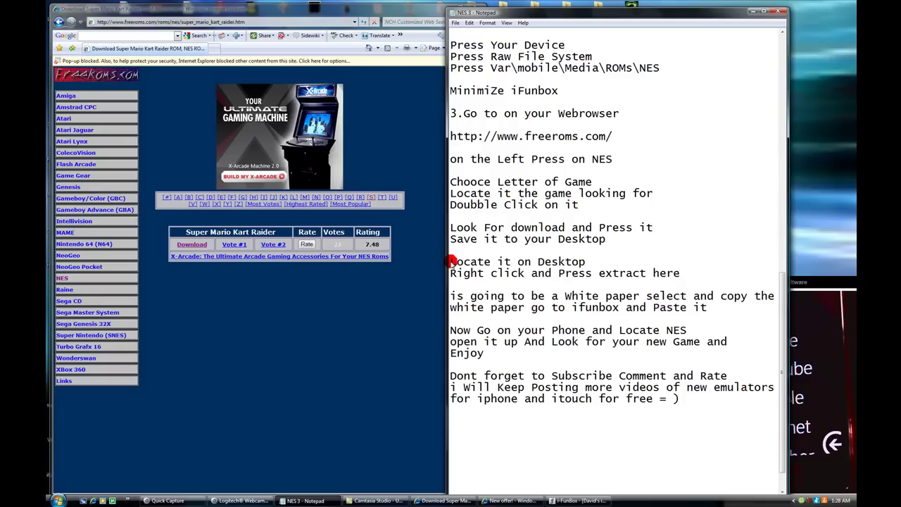
drag(453, 262, 672, 277)
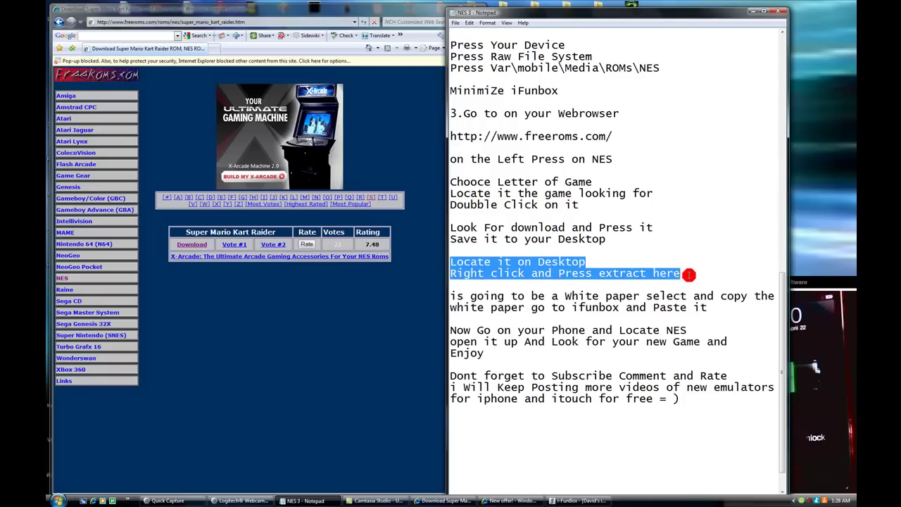
click(700, 261)
Step: Close the FreeRoms browser window and the advertising pop-up to uncover the desktop
click(408, 11)
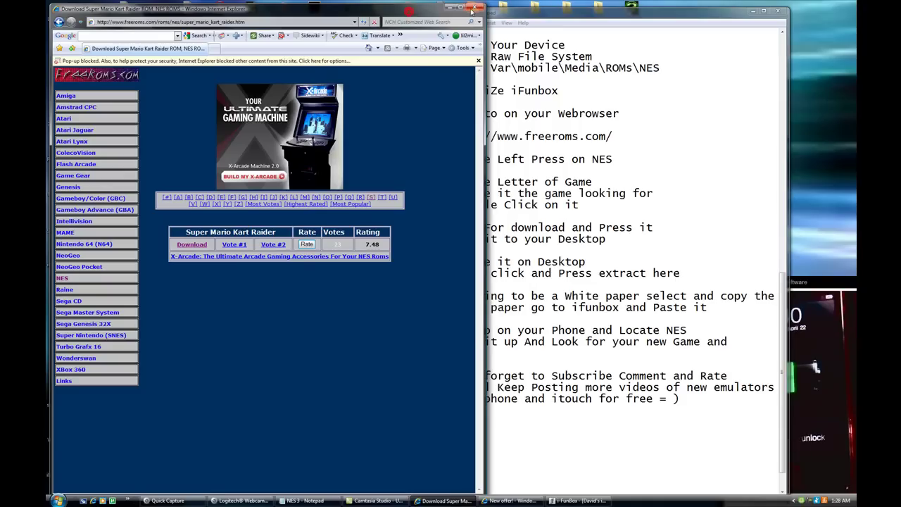
click(476, 10)
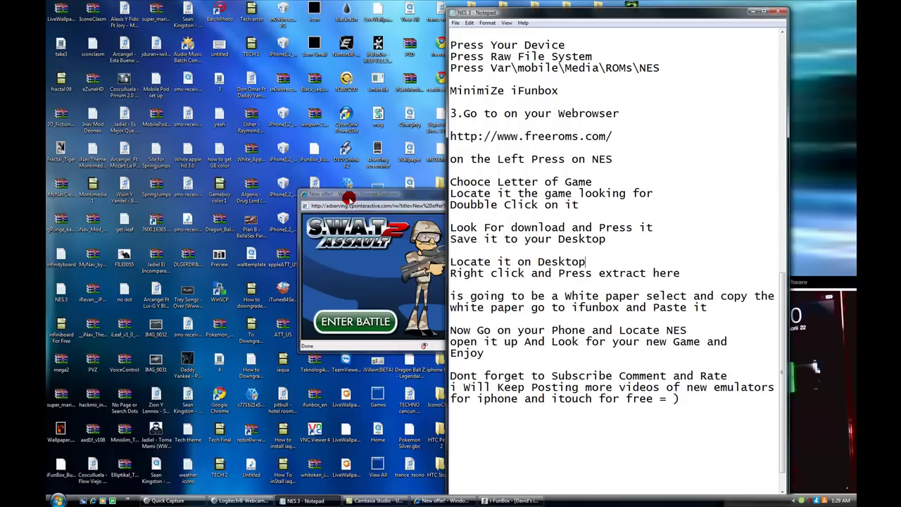
click(599, 192)
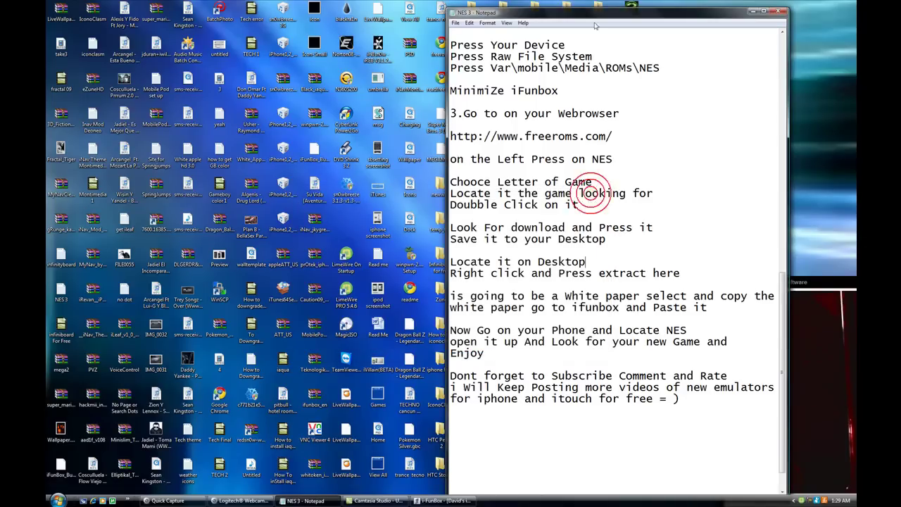
Step: Move the notes window to uncover empty desktop space and sort the desktop icons by date modified
drag(577, 19, 271, 30)
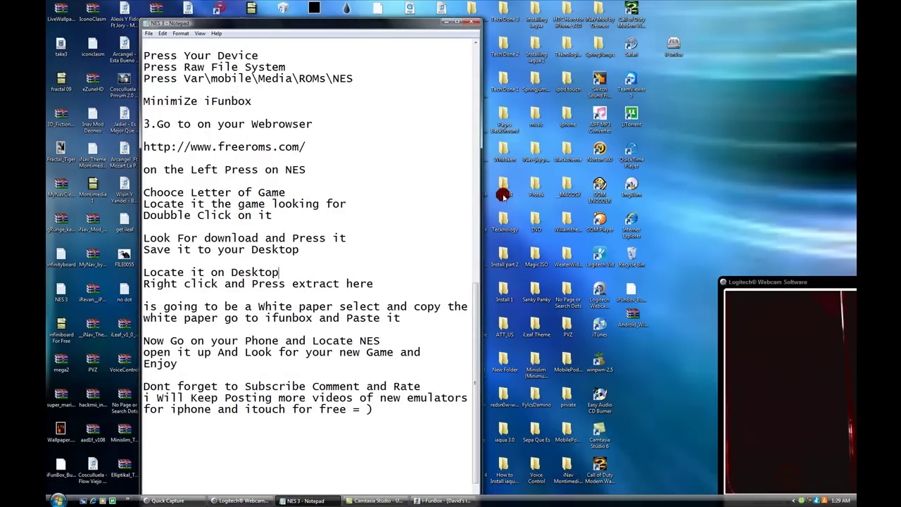
right_click(715, 140)
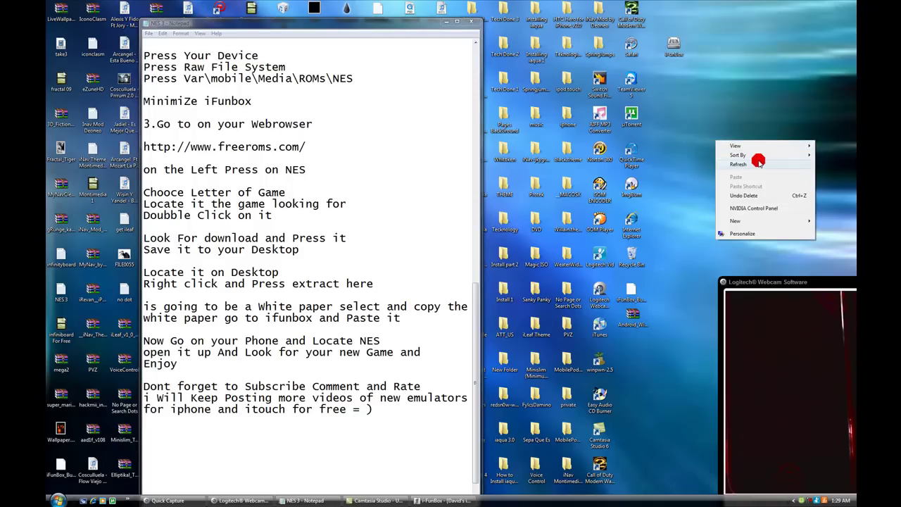
mouse_move(763, 154)
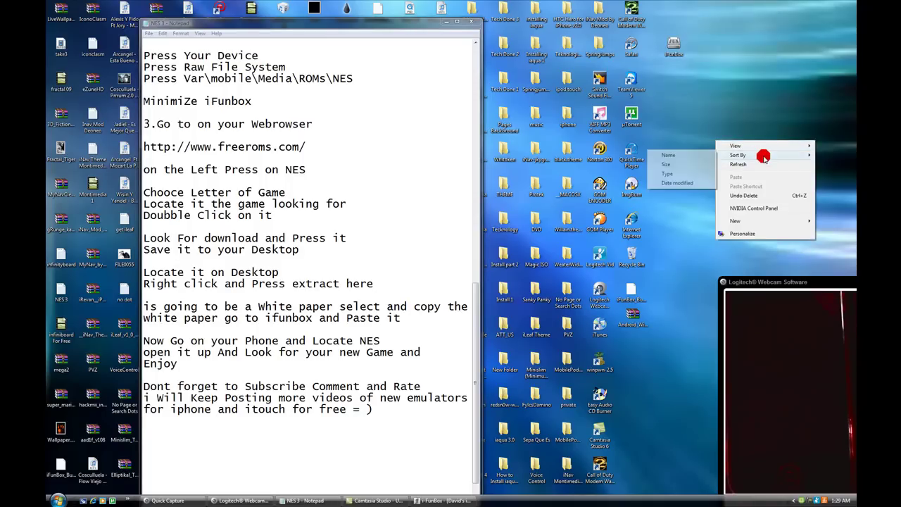
click(694, 175)
Step: Shift the notes window off the first icon columns and place the super_mario_kart_raider archive in the free area near the Recycle Bin
click(297, 46)
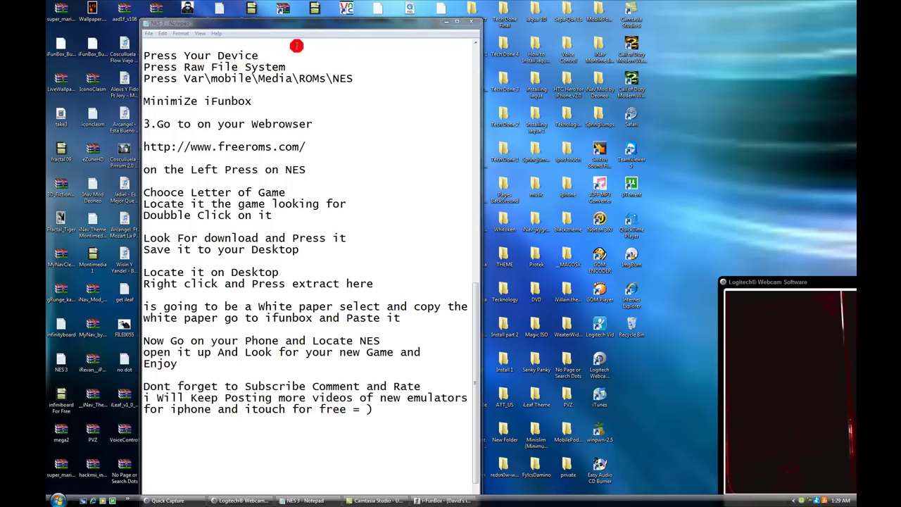
drag(256, 26, 365, 3)
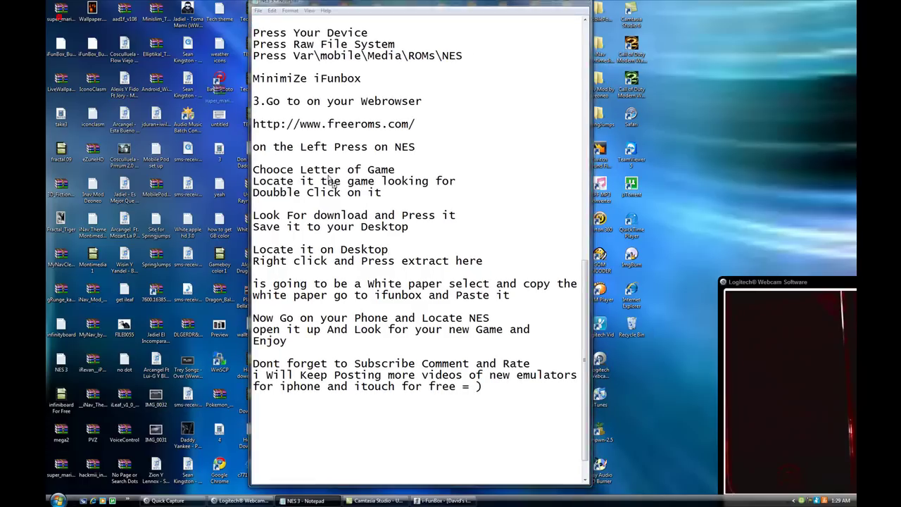
drag(61, 11, 642, 362)
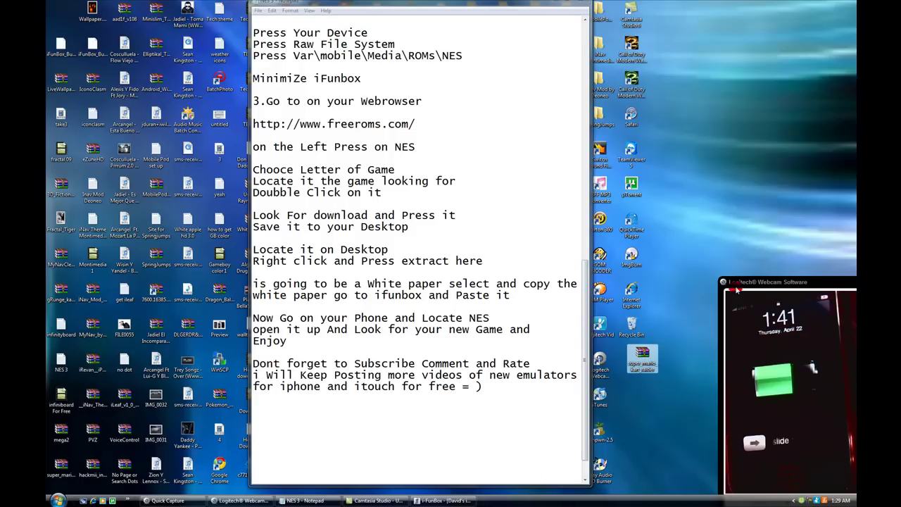
Step: Extract the super_mario_kart_raider archive directly onto the desktop with WinRAR, replacing all files that already exist
right_click(642, 356)
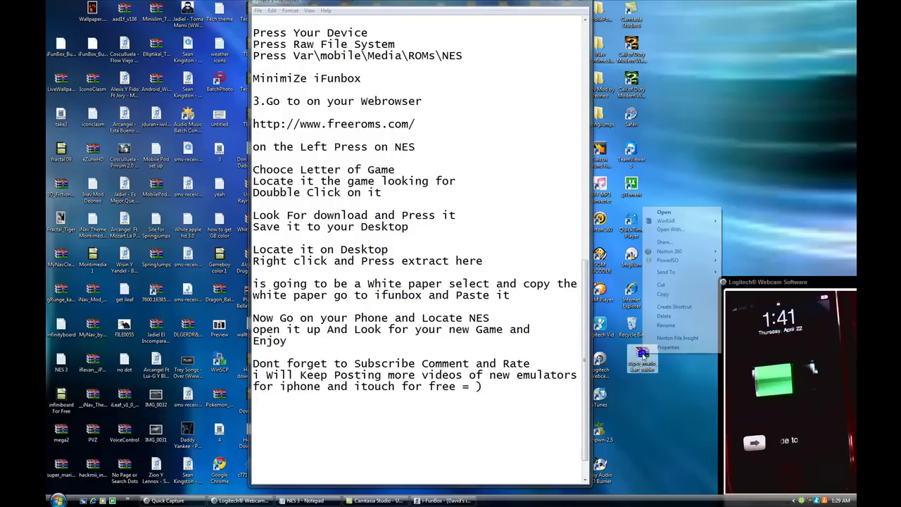
click(664, 228)
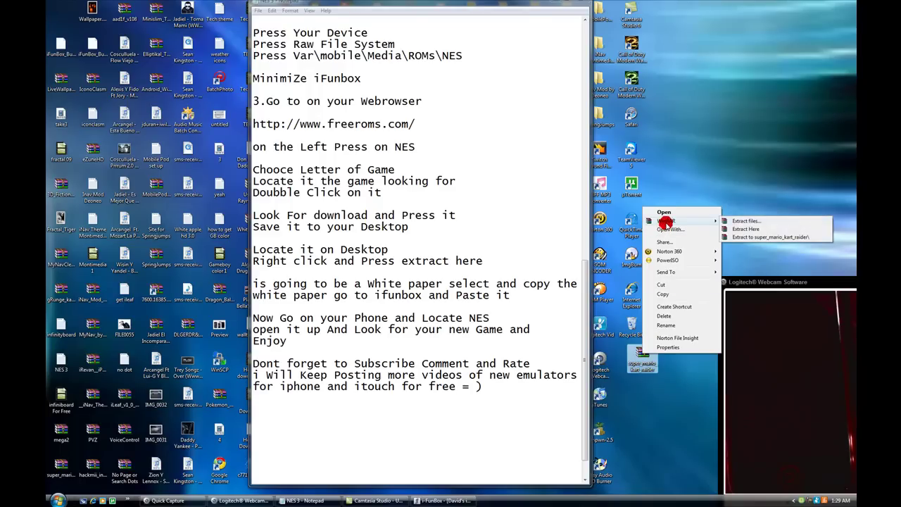
click(741, 228)
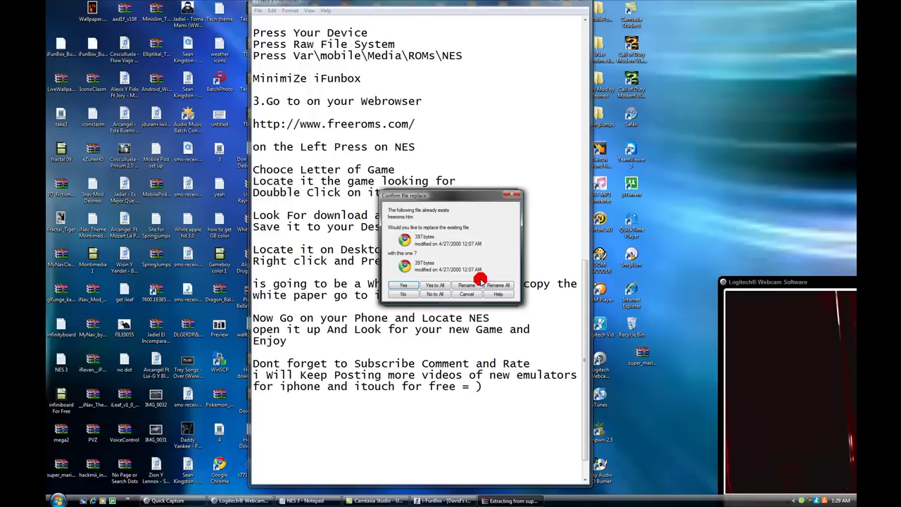
click(433, 285)
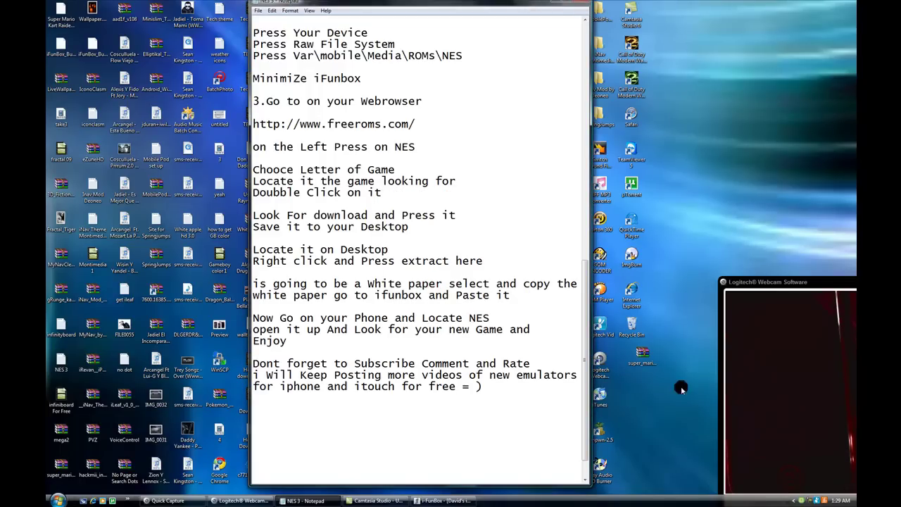
Step: Place the extracted Super Mario Kart Raider .nes file in the free desktop area just below its archive
click(642, 359)
right_click(642, 359)
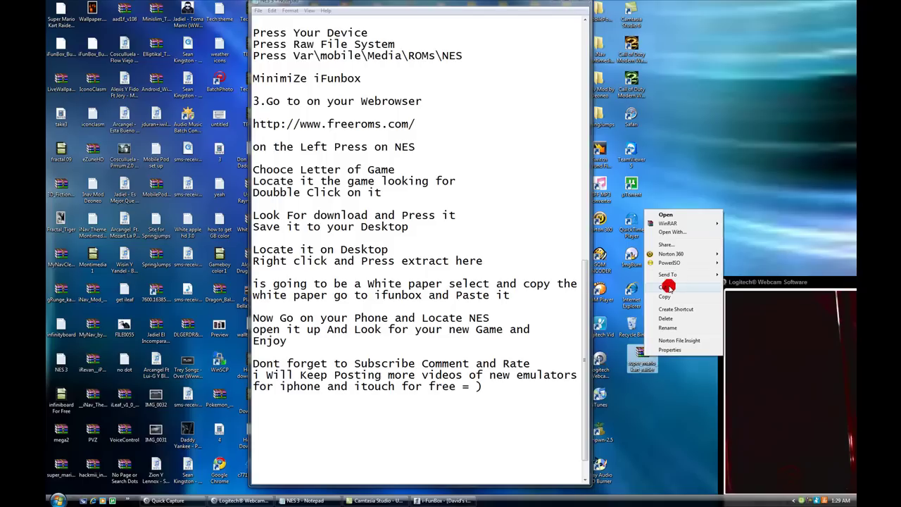
click(649, 397)
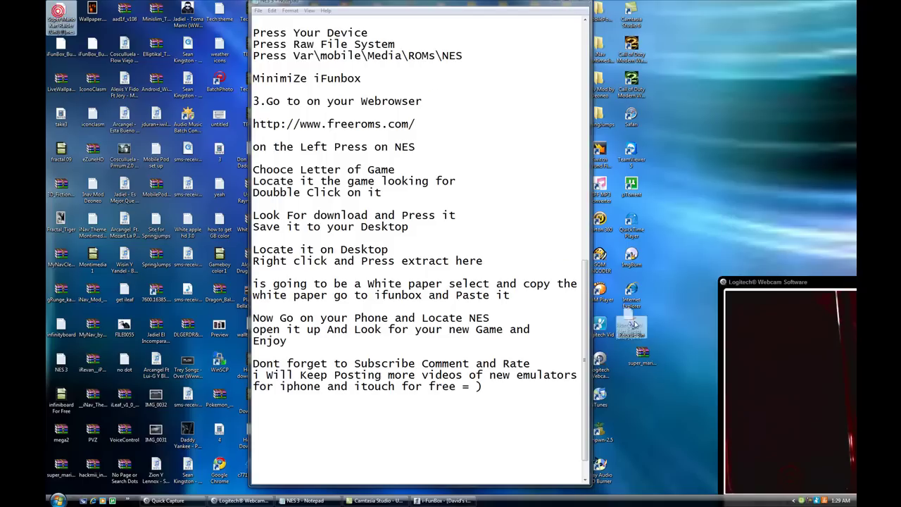
click(645, 399)
click(679, 348)
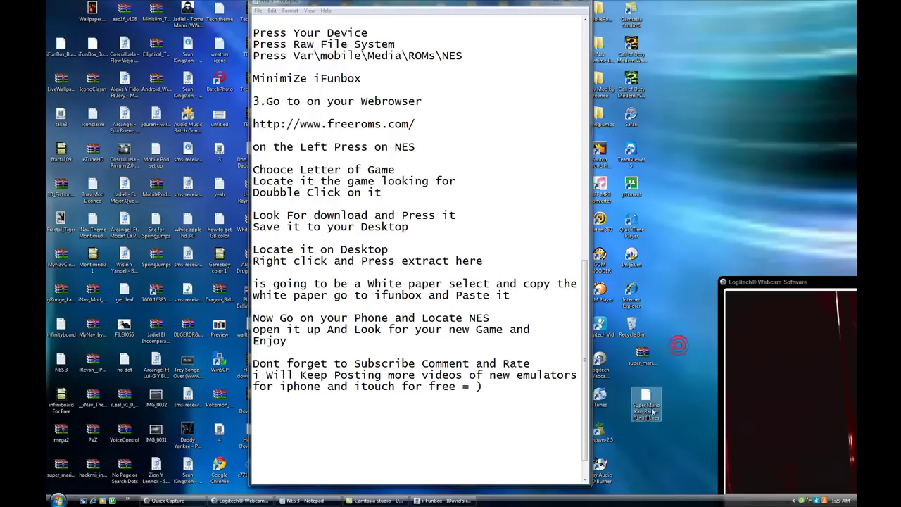
click(644, 404)
Step: Highlight the passage in the notes about copying the white paper file and pasting it into iFunbox
click(372, 270)
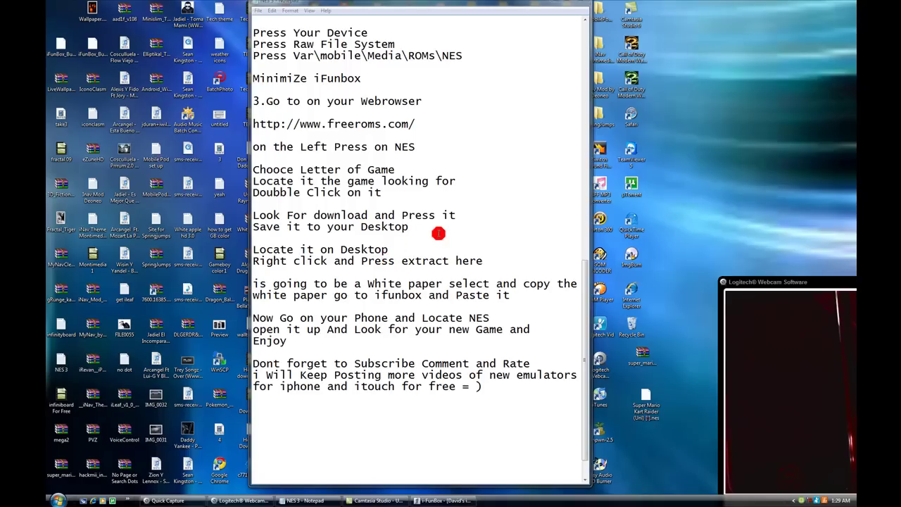
click(439, 233)
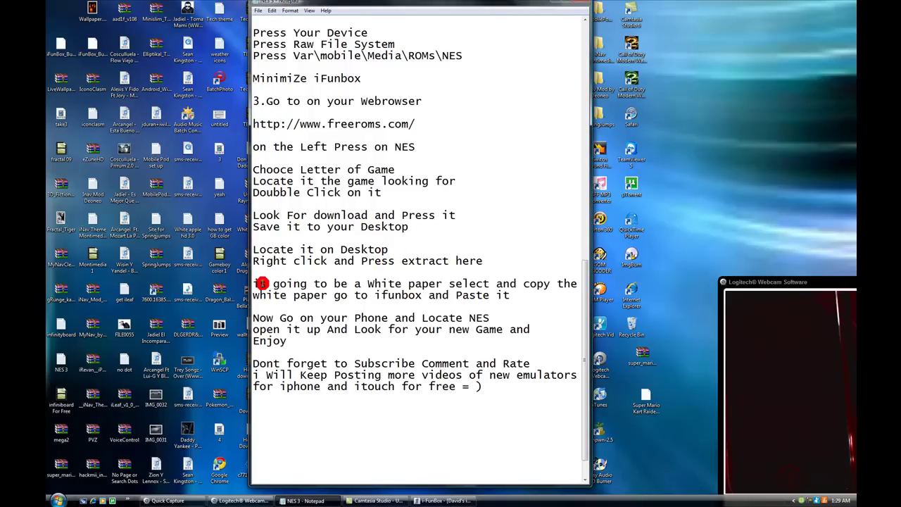
drag(261, 284, 523, 302)
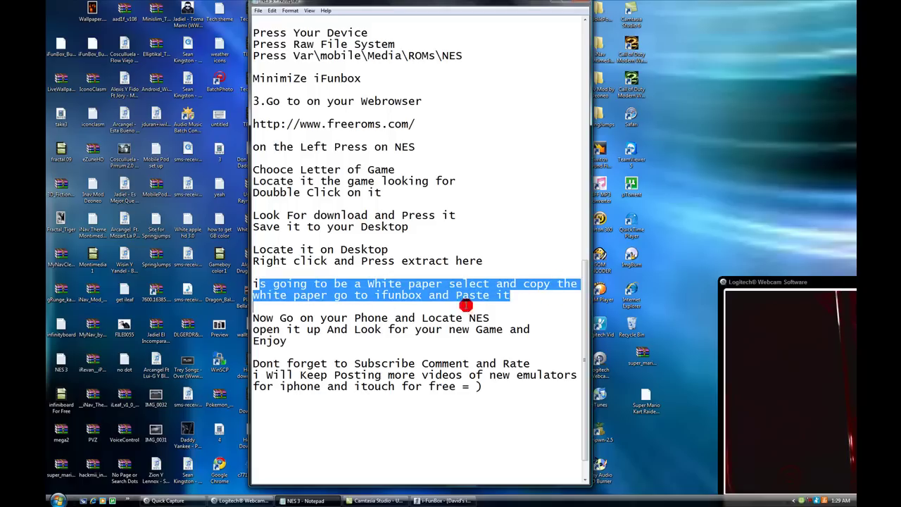
click(508, 309)
Step: Copy the Super Mario Kart Raider .nes file from the desktop and paste it into the phone's ROMs/NES folder in iFunbox
right_click(646, 400)
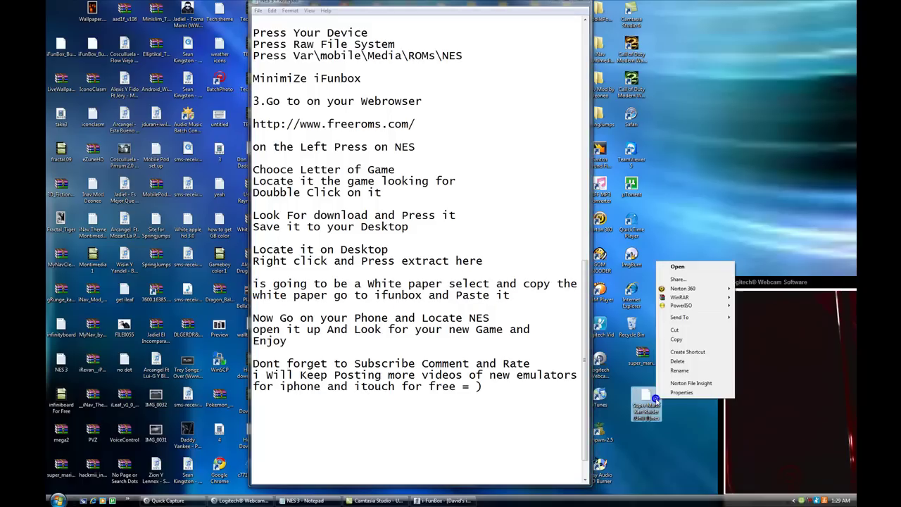
click(677, 340)
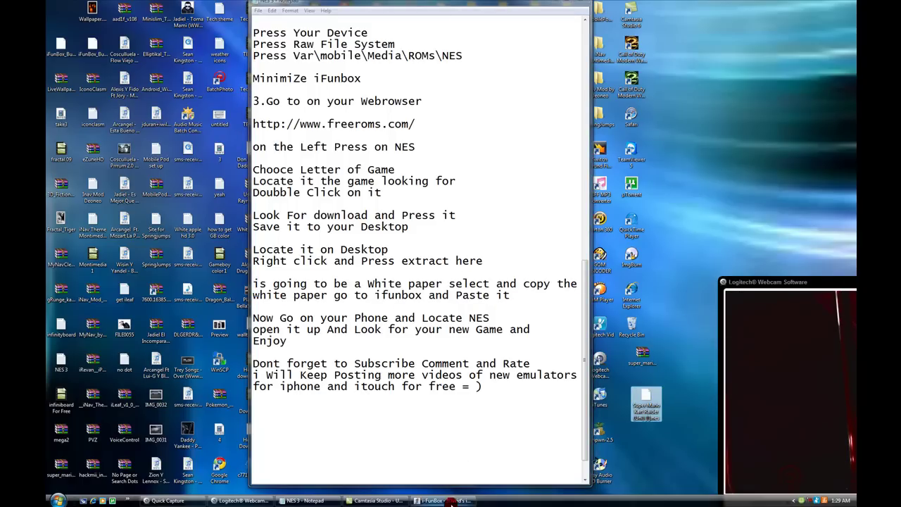
click(448, 500)
right_click(223, 200)
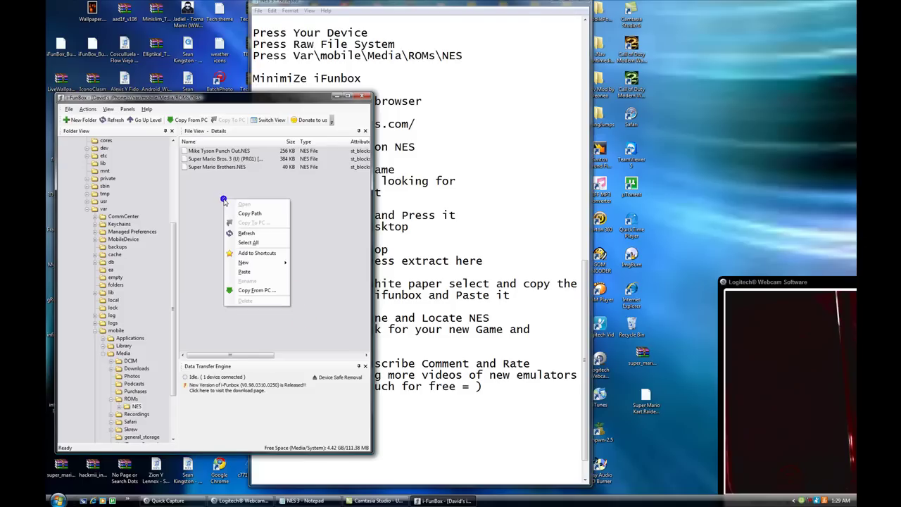
click(258, 270)
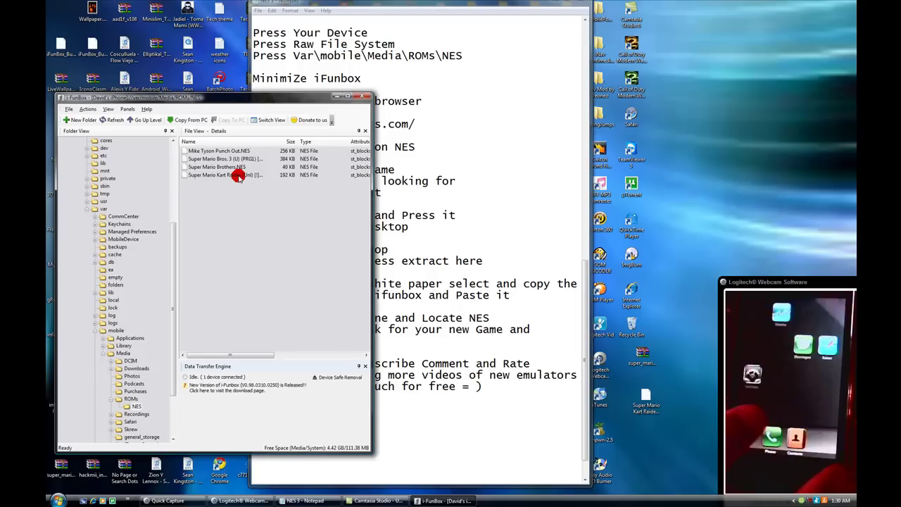
Step: Try to connect VNC Viewer to the server 192.168.1.102
click(58, 500)
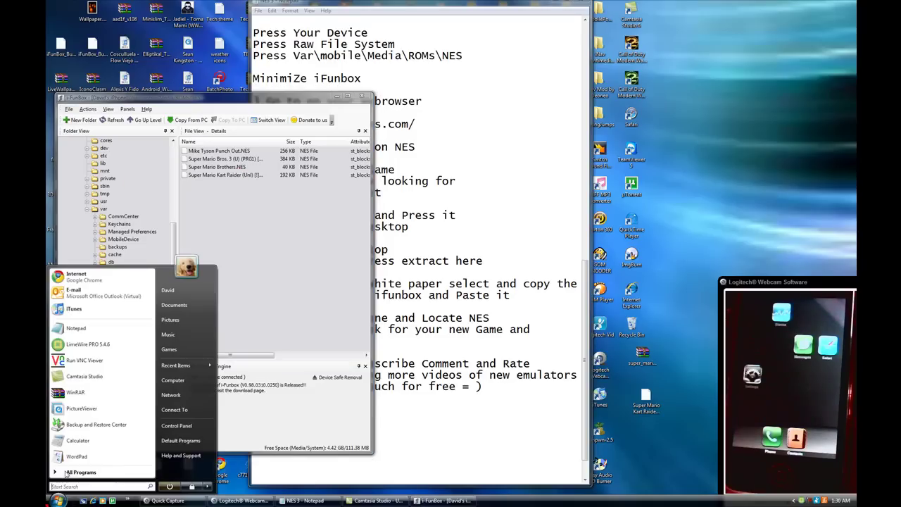
click(92, 359)
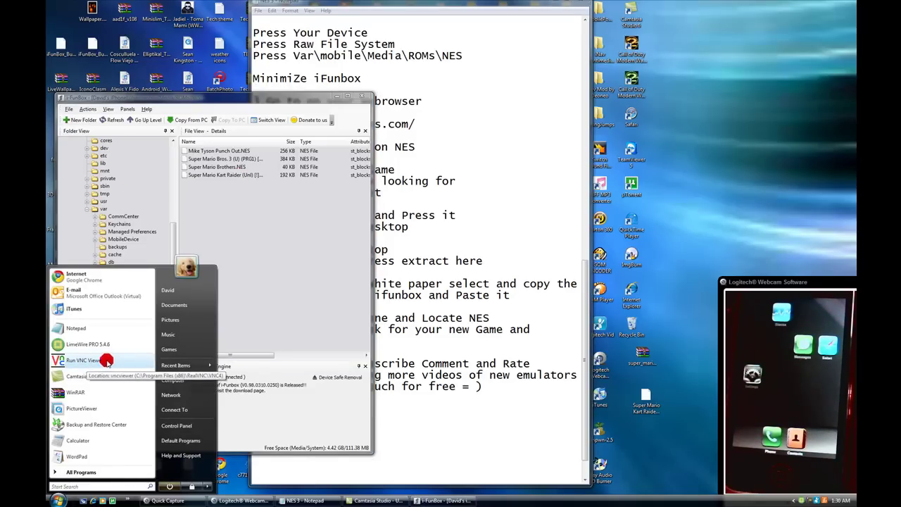
click(470, 265)
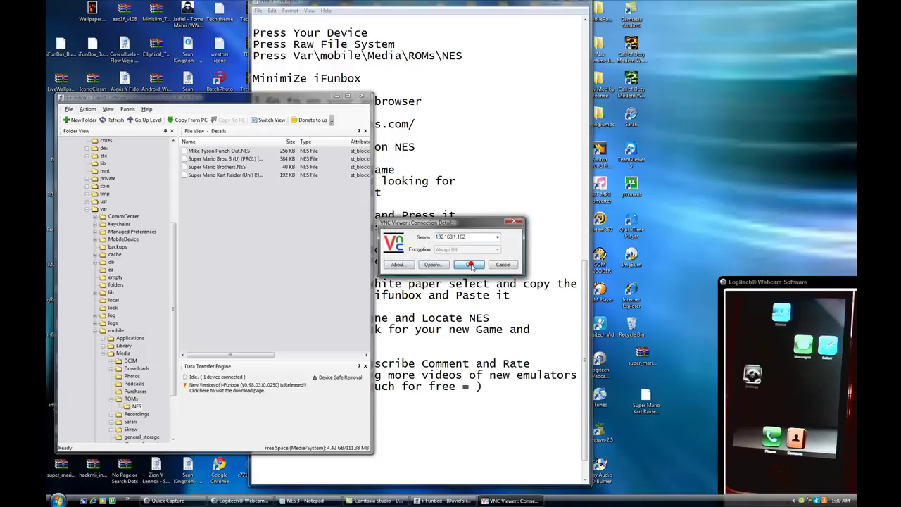
click(469, 259)
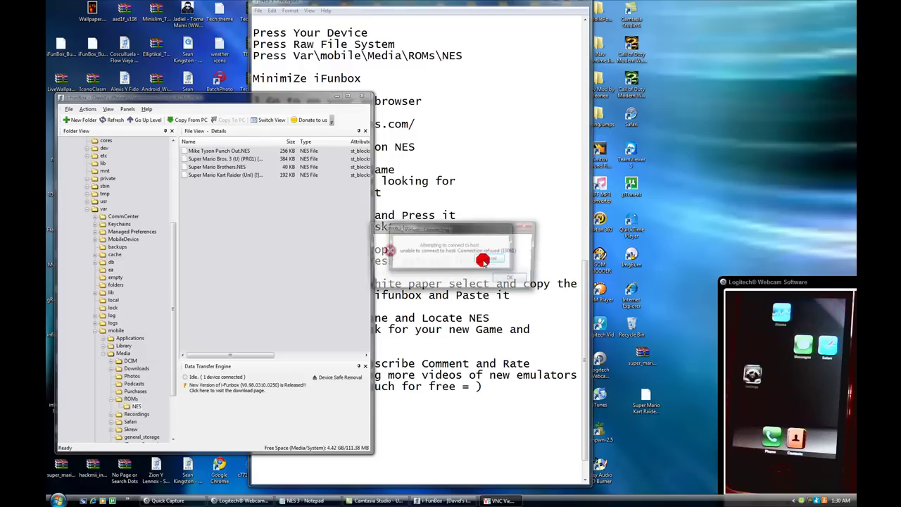
click(516, 282)
Step: Minimize iFunbox and highlight the notes' lines about locating NES on the phone and looking for the new game
click(329, 98)
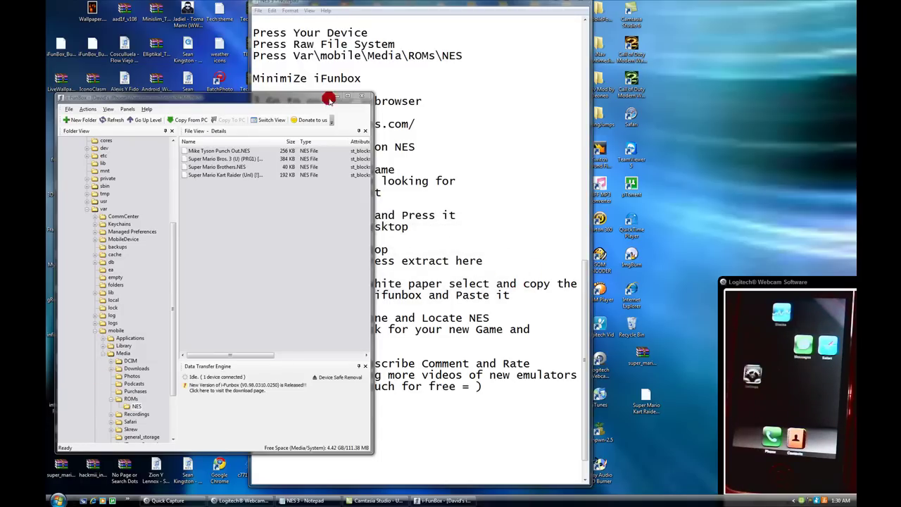
click(337, 96)
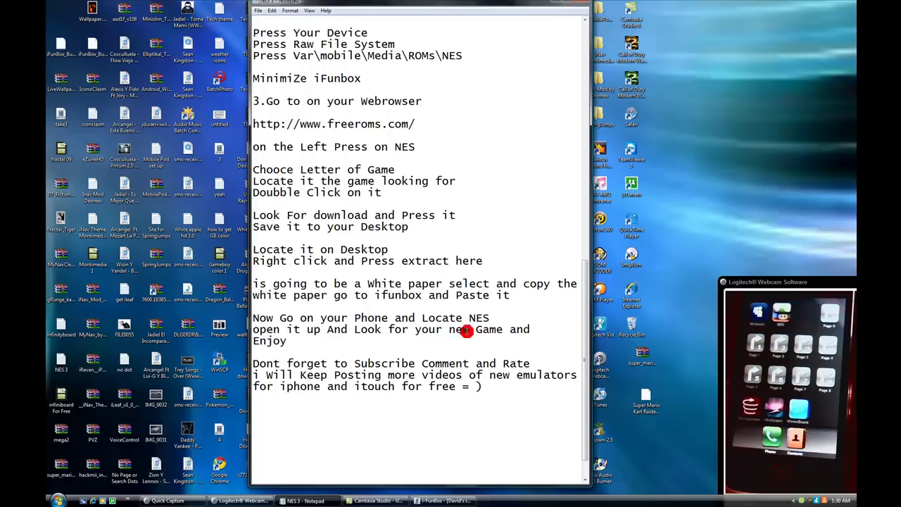
drag(424, 317, 546, 336)
click(546, 334)
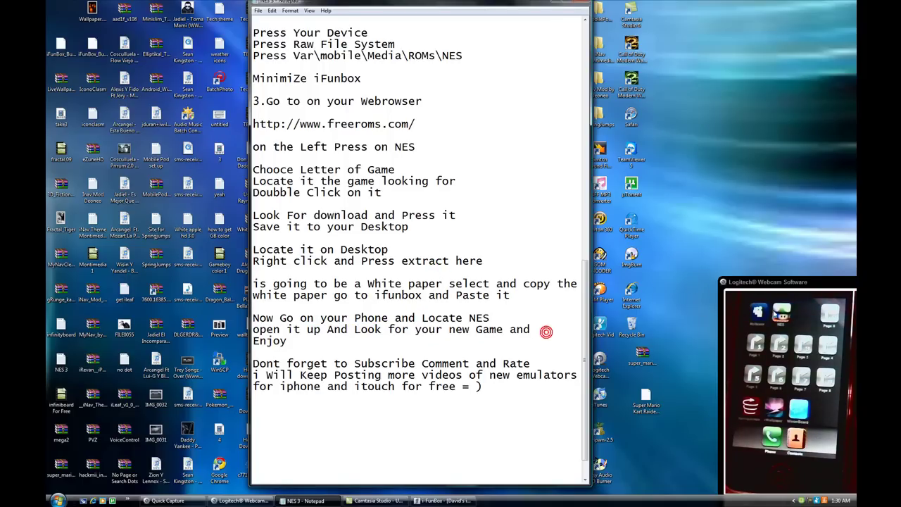